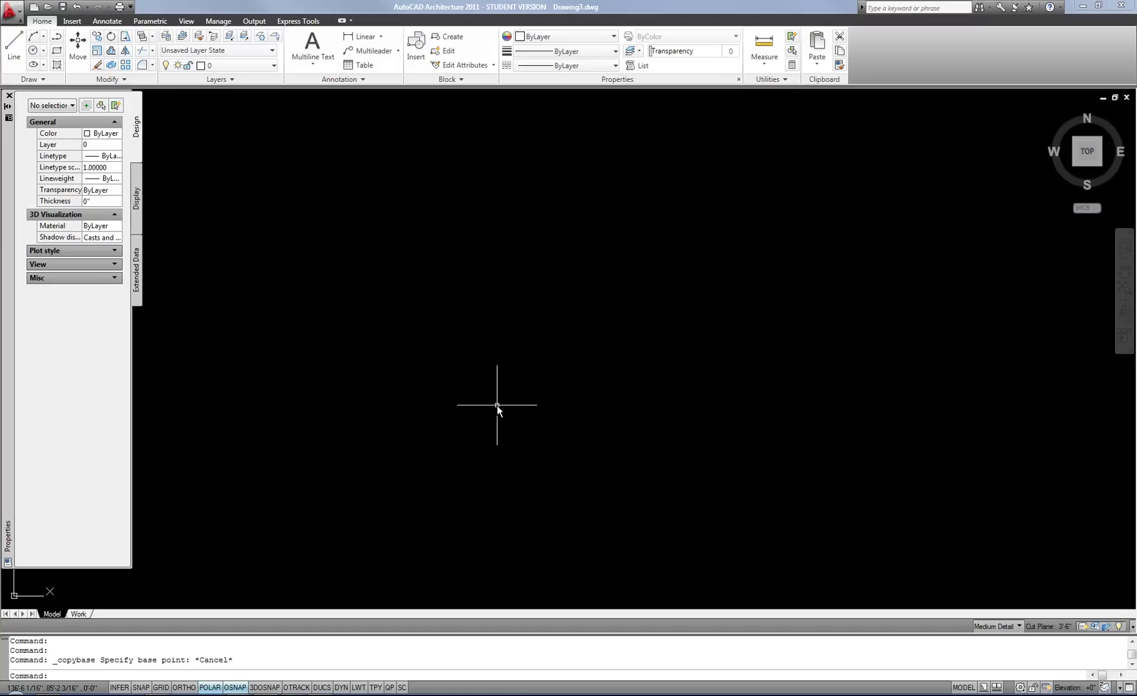
Step: Switch to Drawing2.dwg and copy the entire wall section detail with its notes and dimension to the clipboard
key("ctrl+Tab")
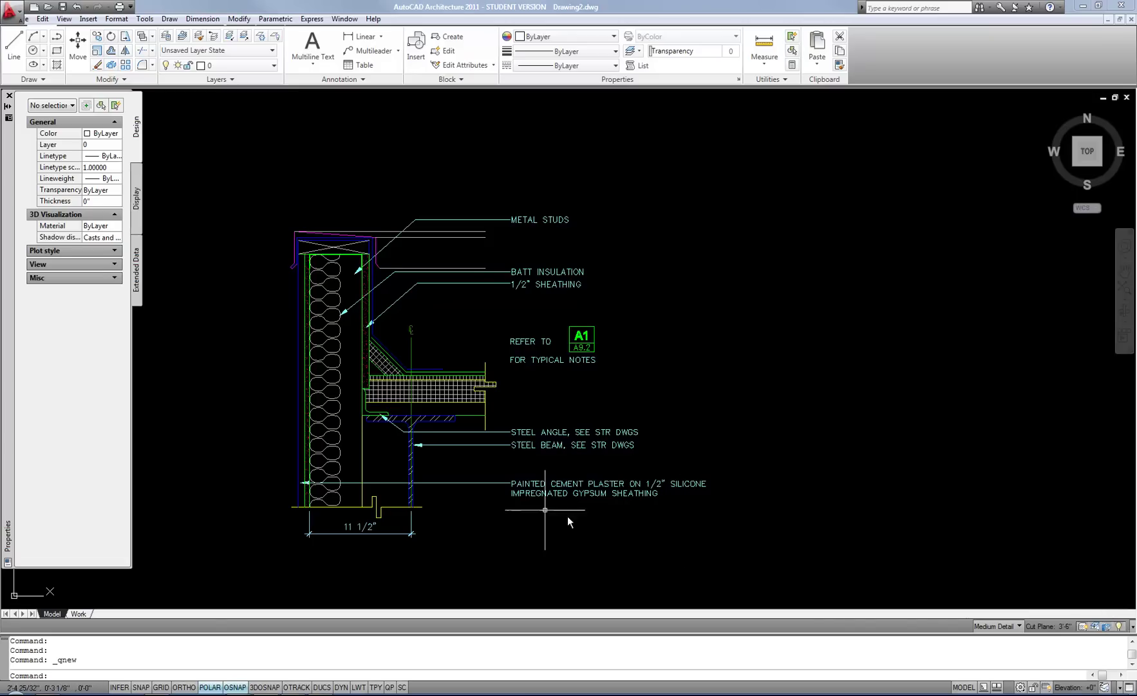
left_click(699, 554)
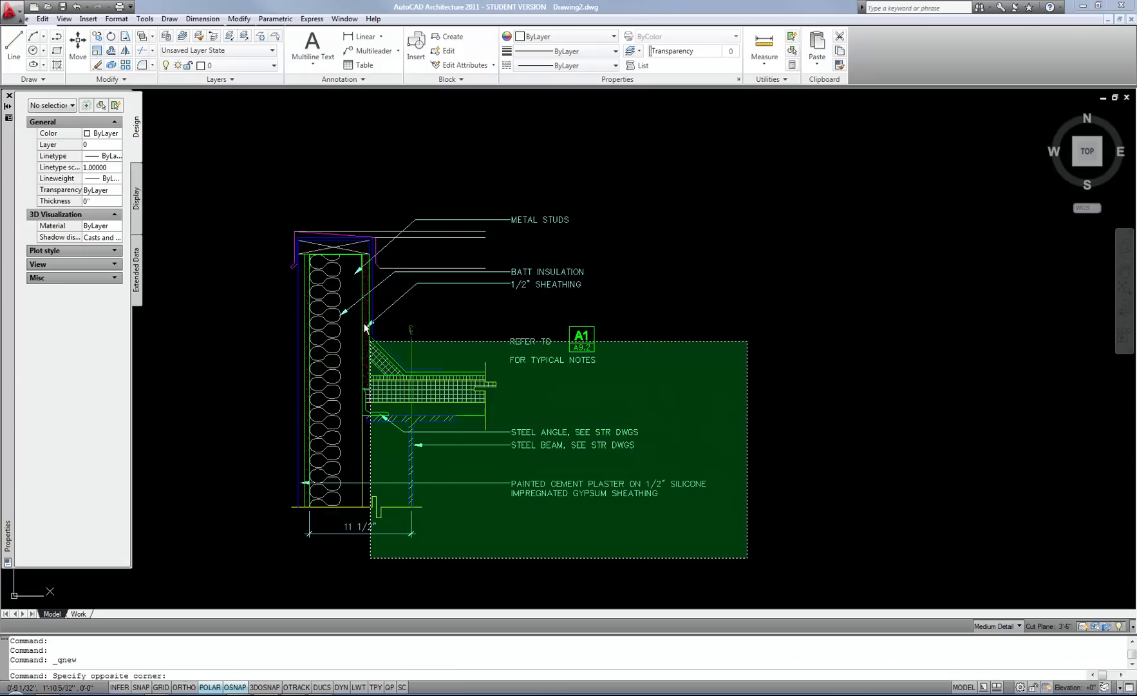
left_click(255, 173)
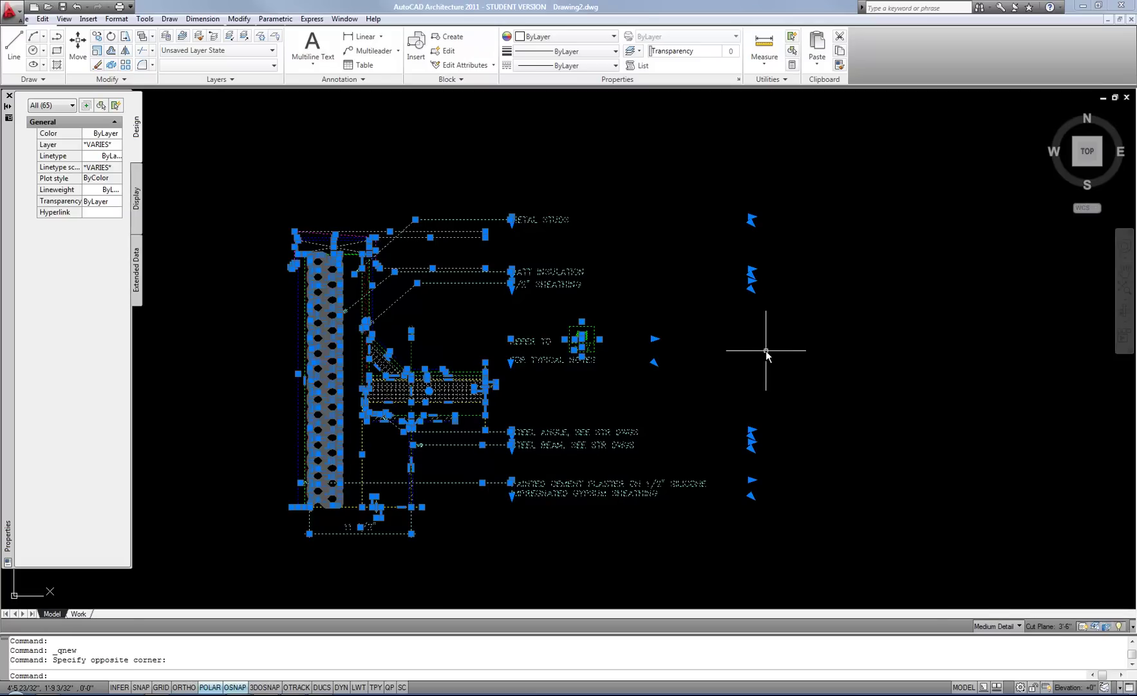
key("ctrl+c")
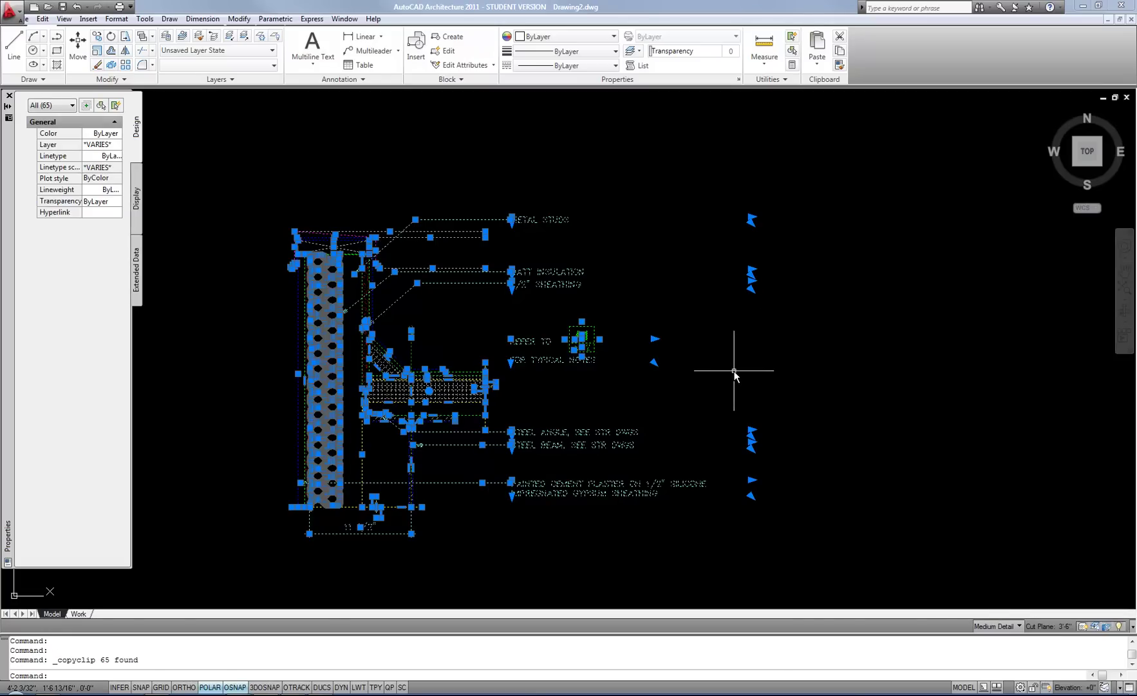
Step: Paste the copied wall section detail into the empty model space of Drawing3.dwg
key("ctrl+Tab")
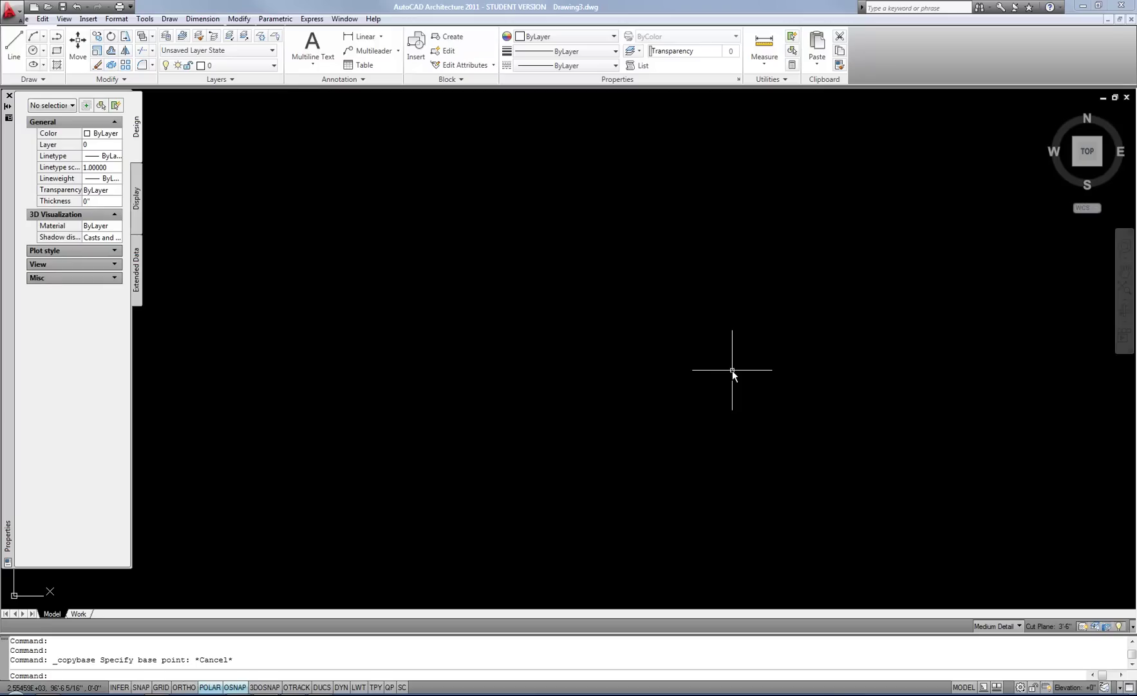
key("ctrl+v")
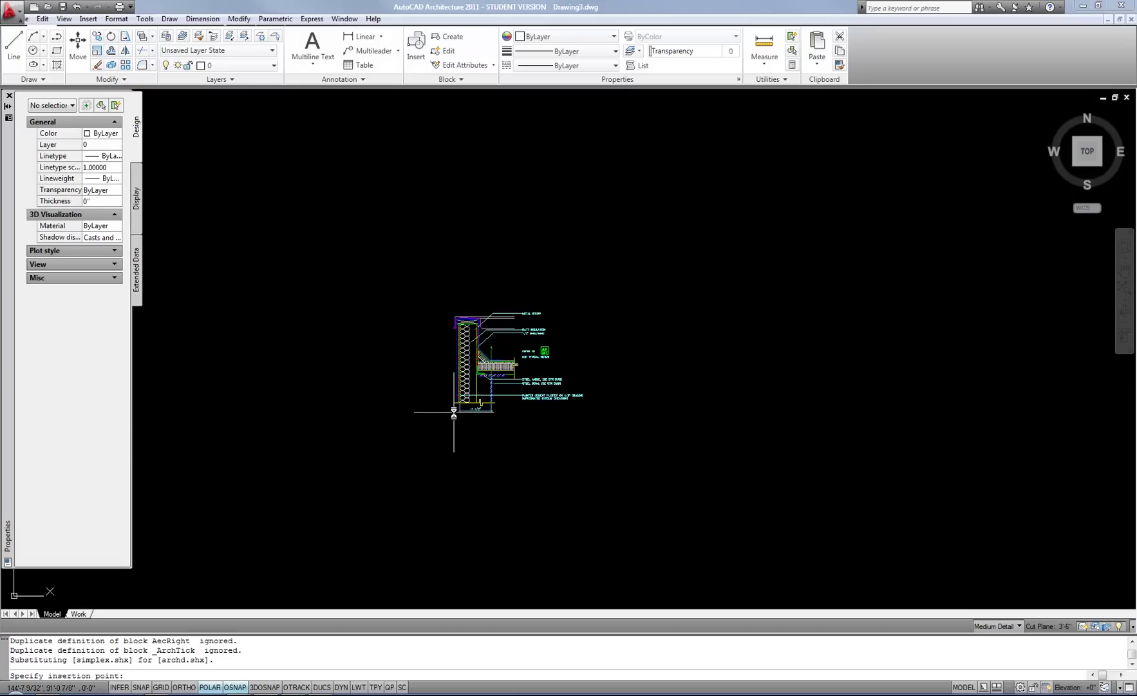
left_click(435, 405)
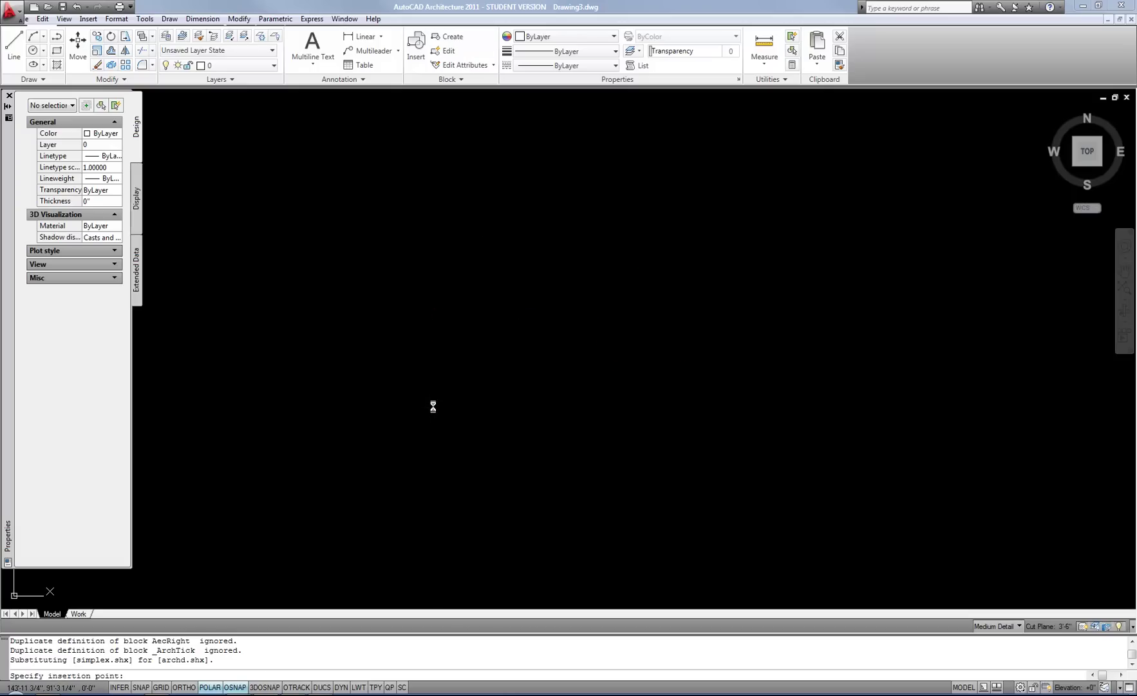
scroll(532, 370, "up", 5)
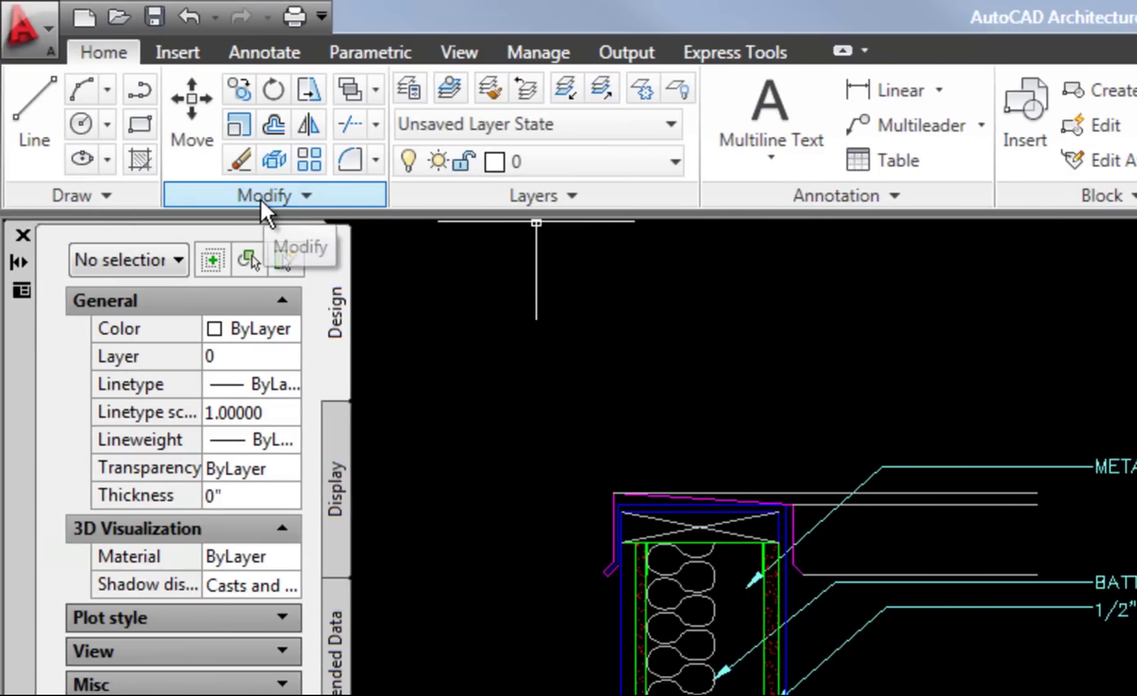
left_click(265, 197)
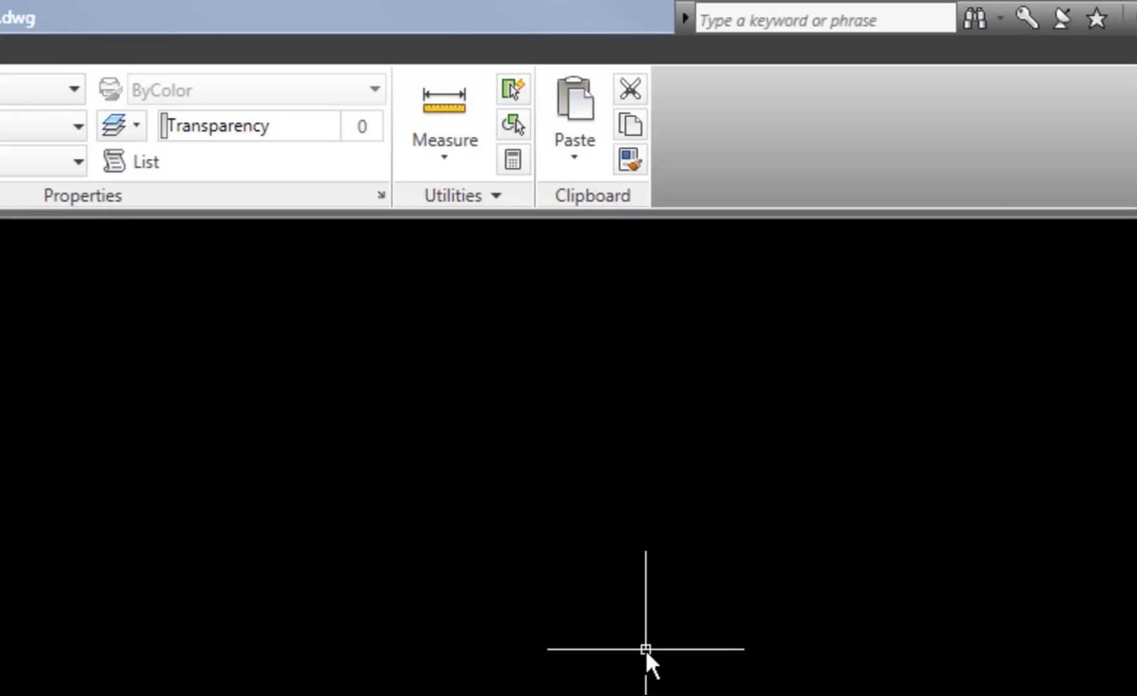
left_click(569, 163)
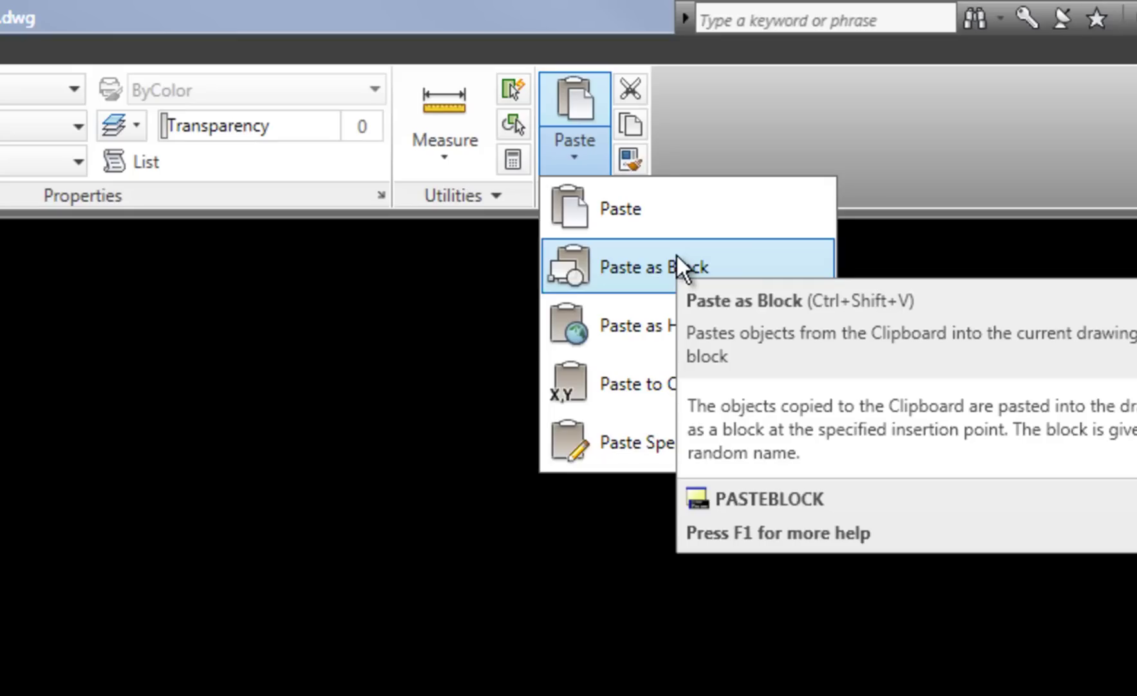
left_click(419, 609)
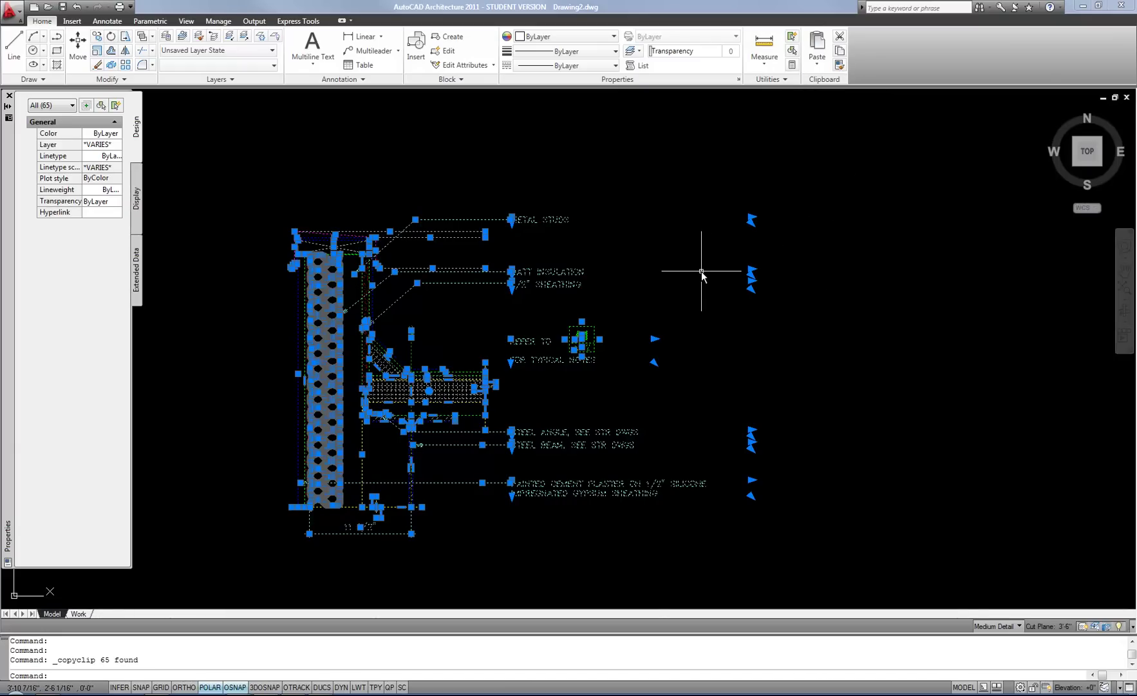
Step: Copy the selected detail in Drawing2.dwg with a base point at the A1 tag's upper corner and paste it into Drawing3.dwg
key("ctrl+shift+c")
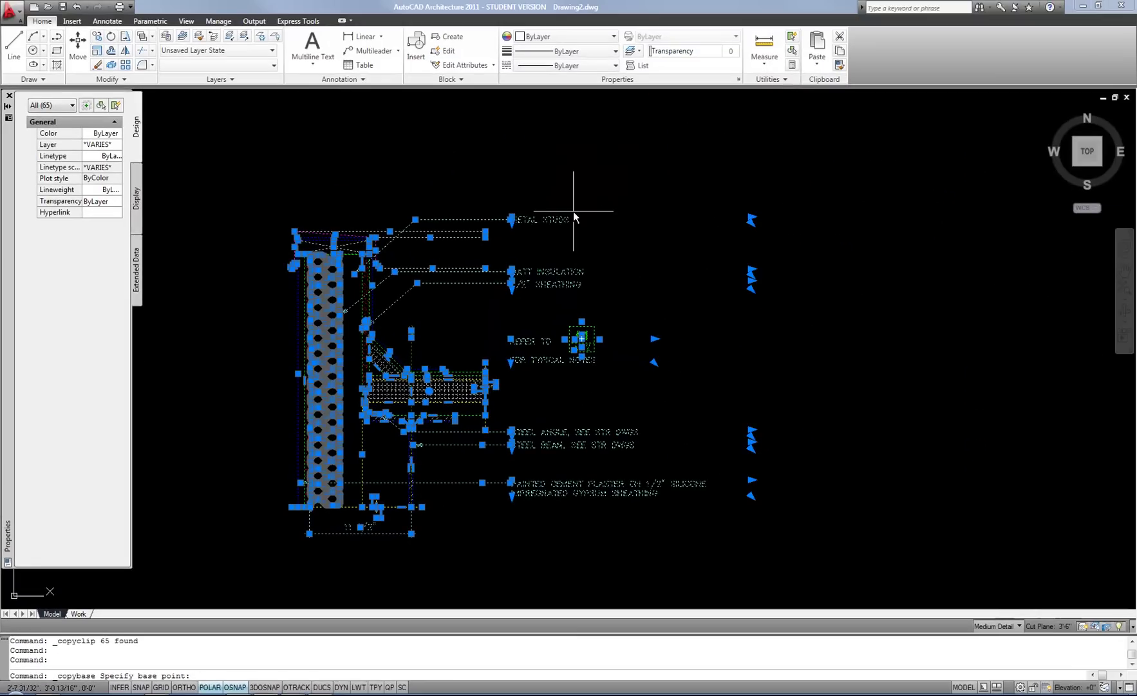
left_click(596, 326)
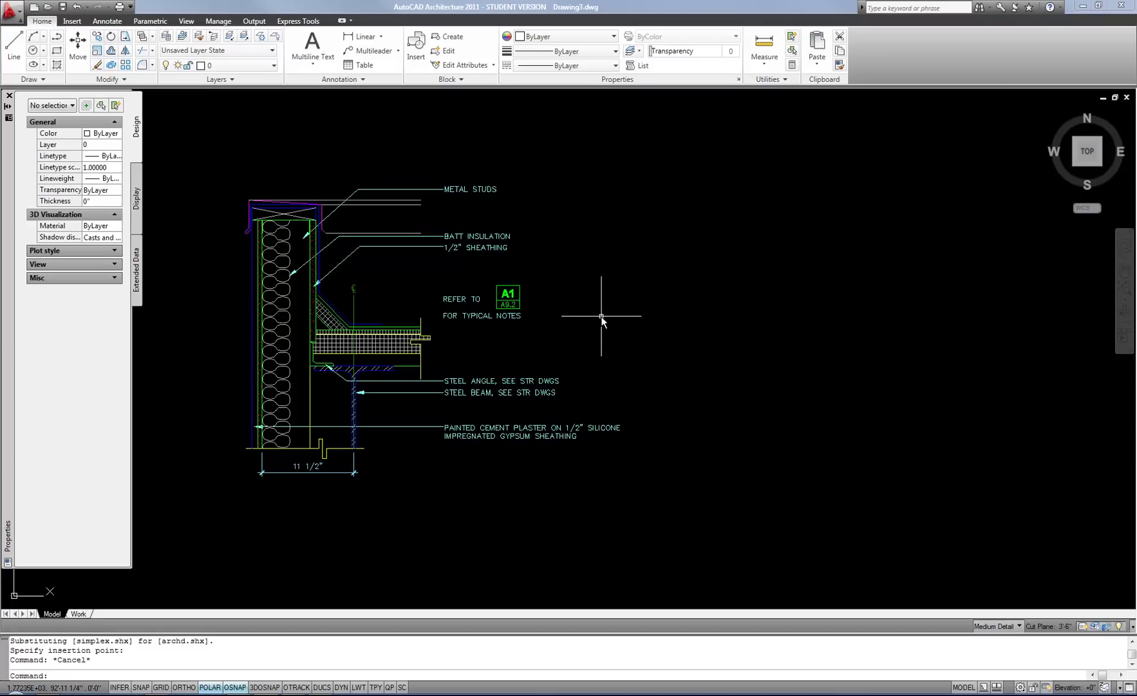
key("ctrl+v")
scroll(638, 319, "down", 4)
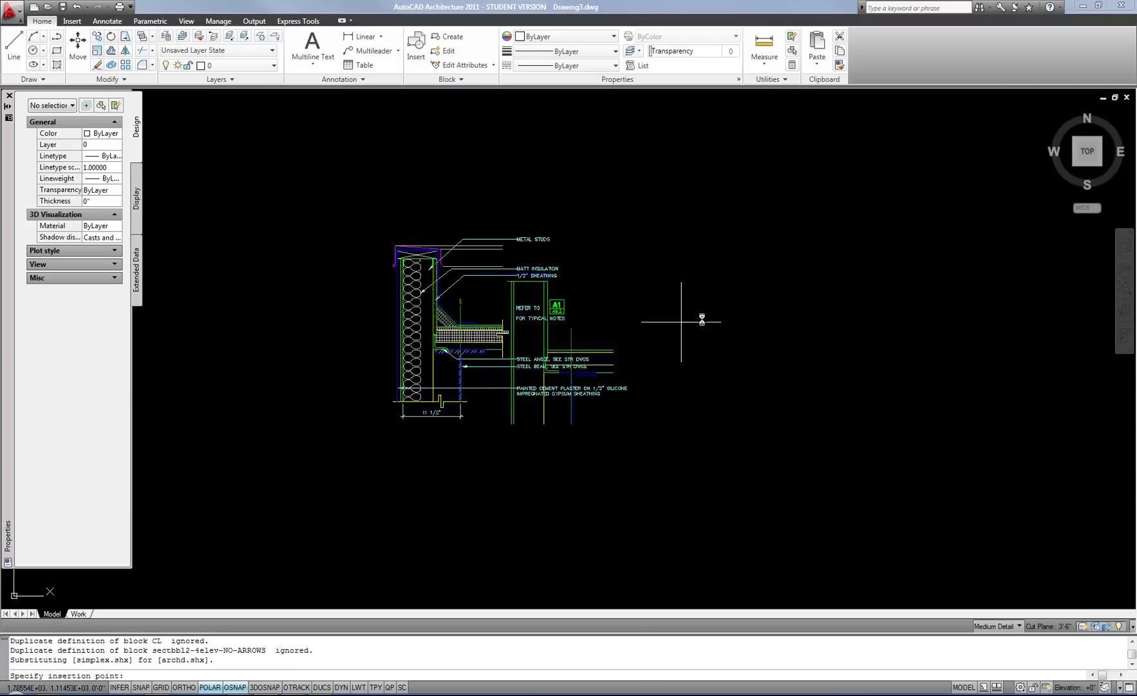
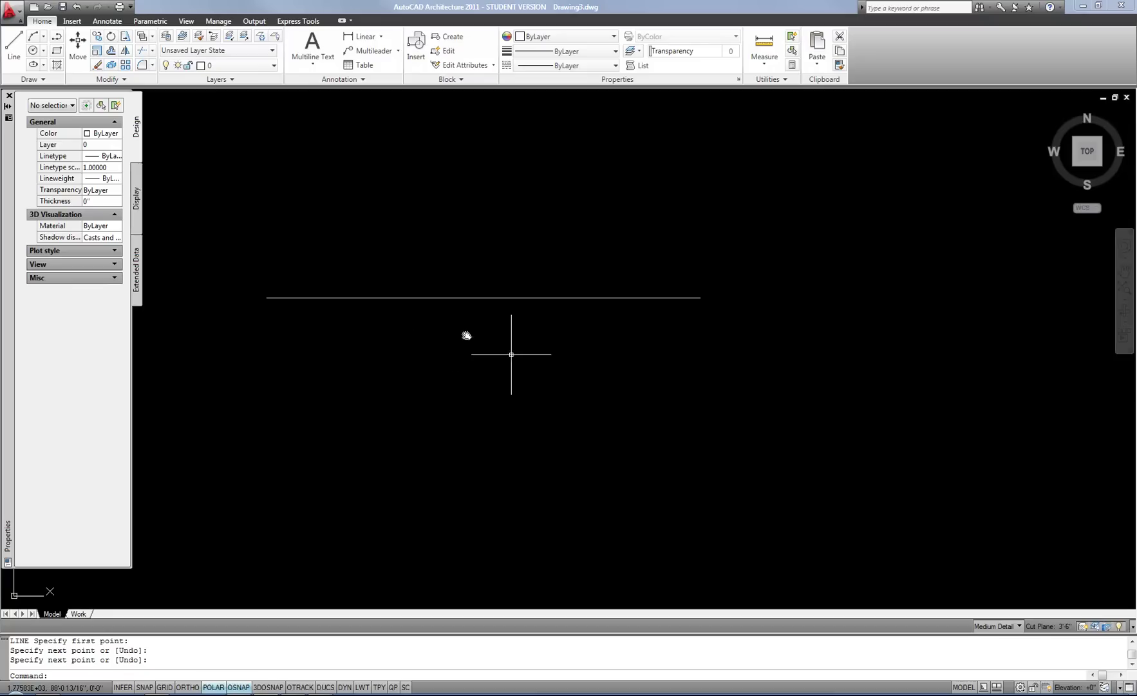
Step: Select the segments of the horizontal line to check whether they are separate objects
left_click(360, 297)
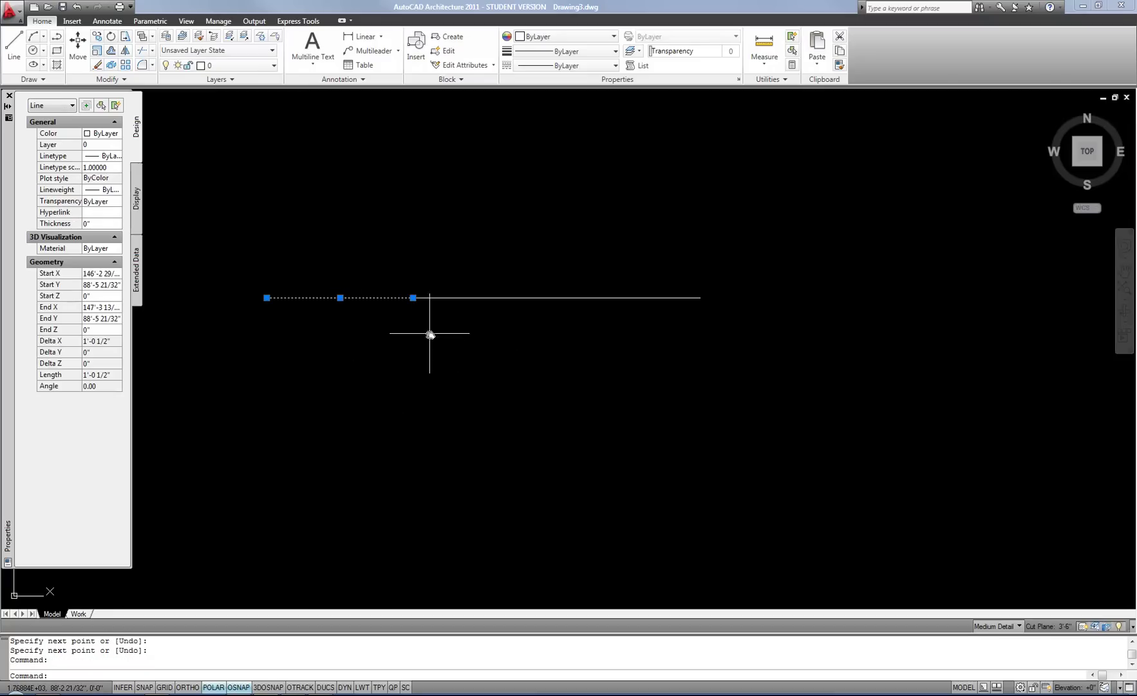
left_click(473, 298)
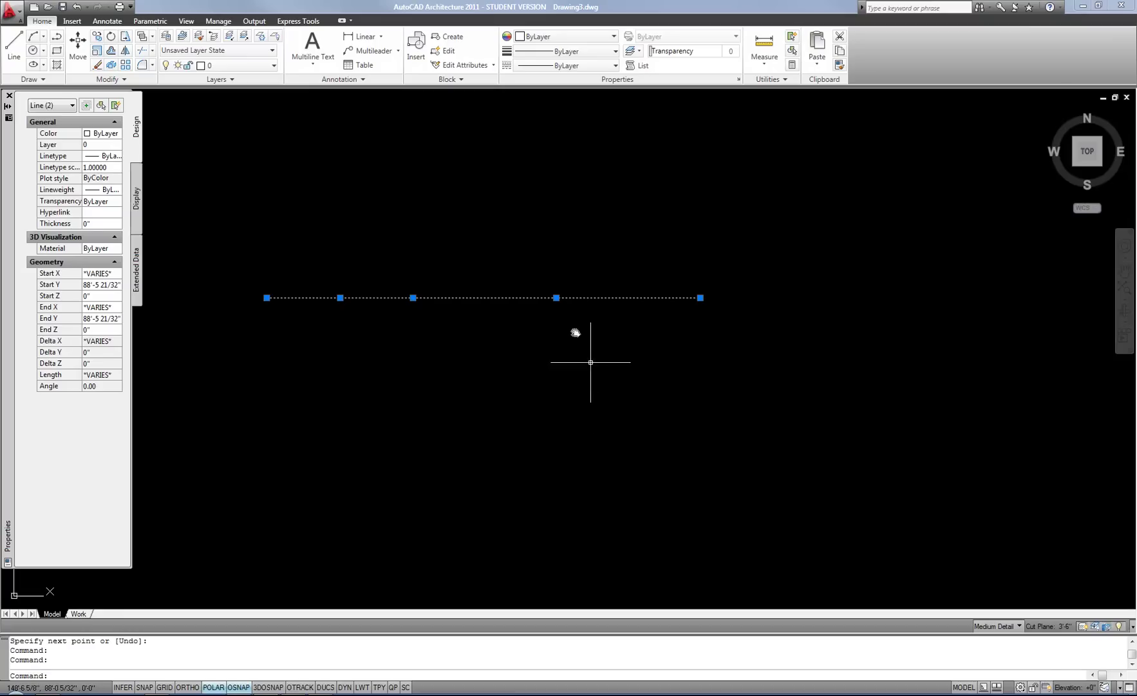
key("Escape")
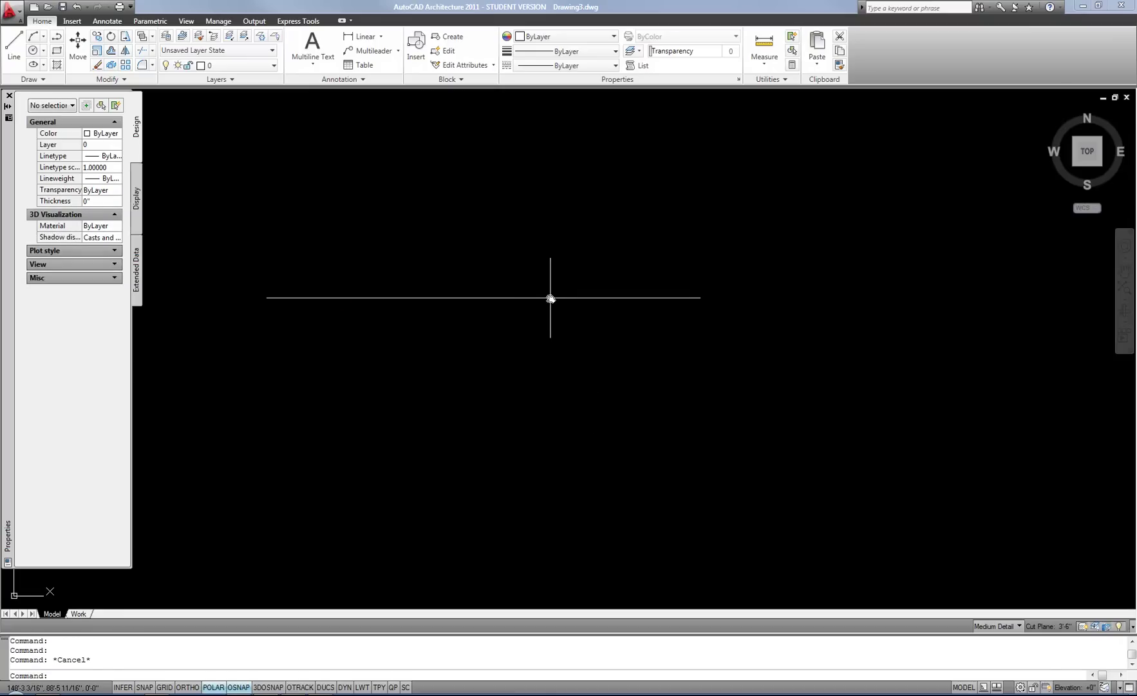
left_click(550, 299)
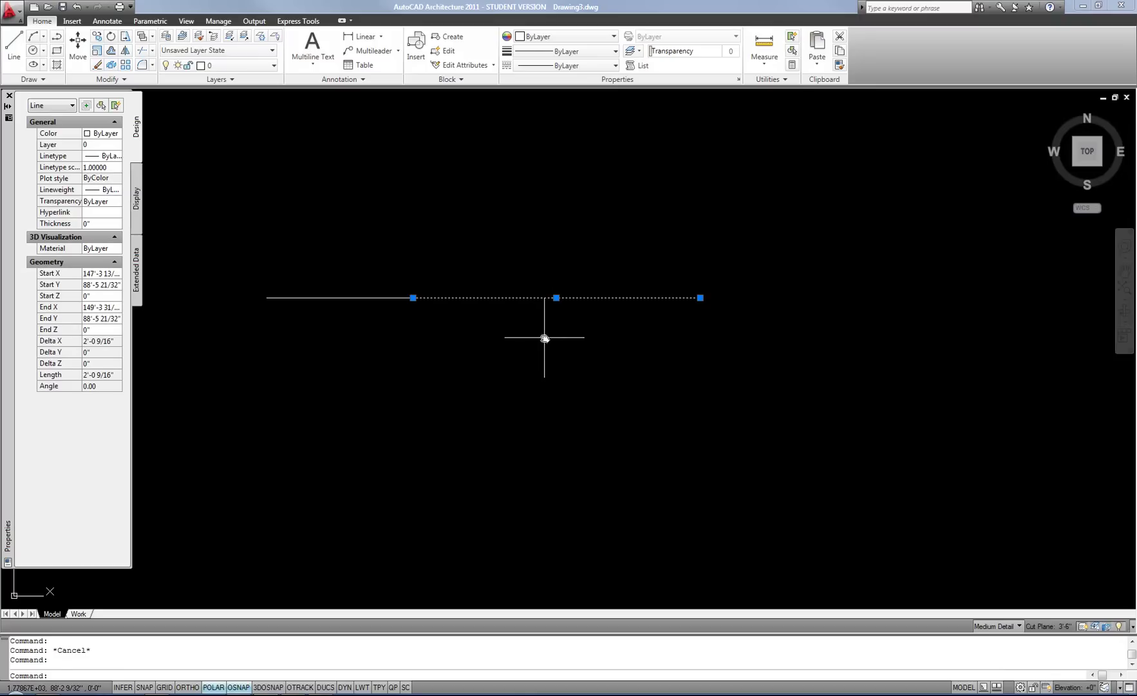
key("Escape")
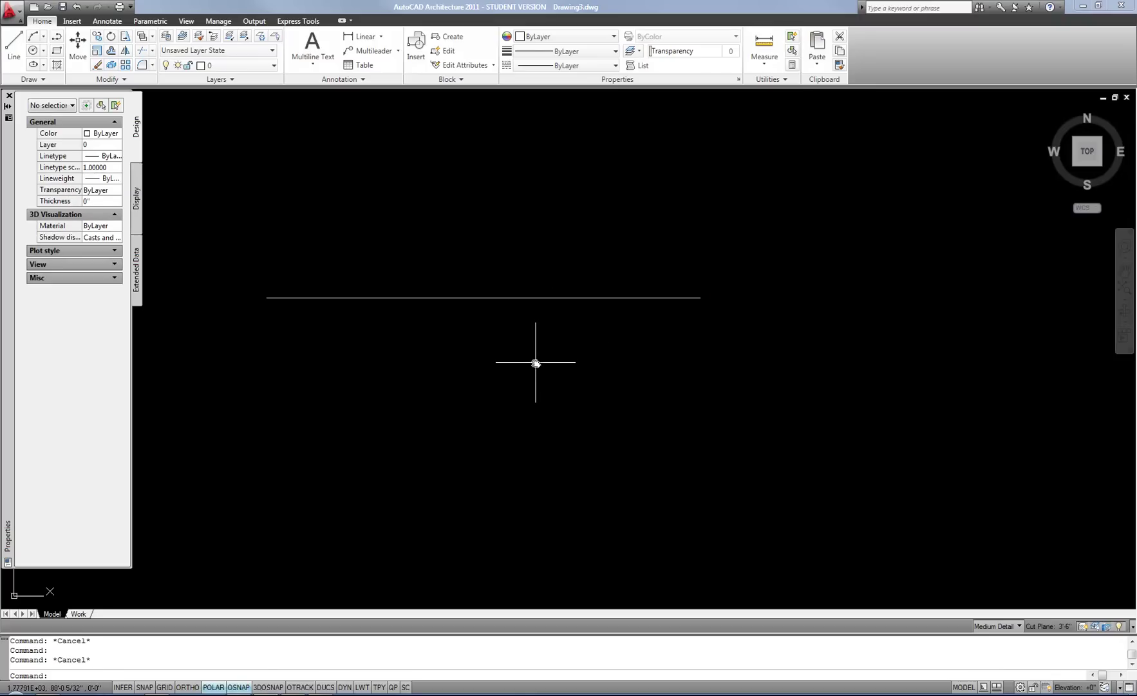
Step: Join the two collinear horizontal line segments into a single line and check the result by selecting it
type("j")
key("Return")
left_click(397, 296)
left_click(439, 297)
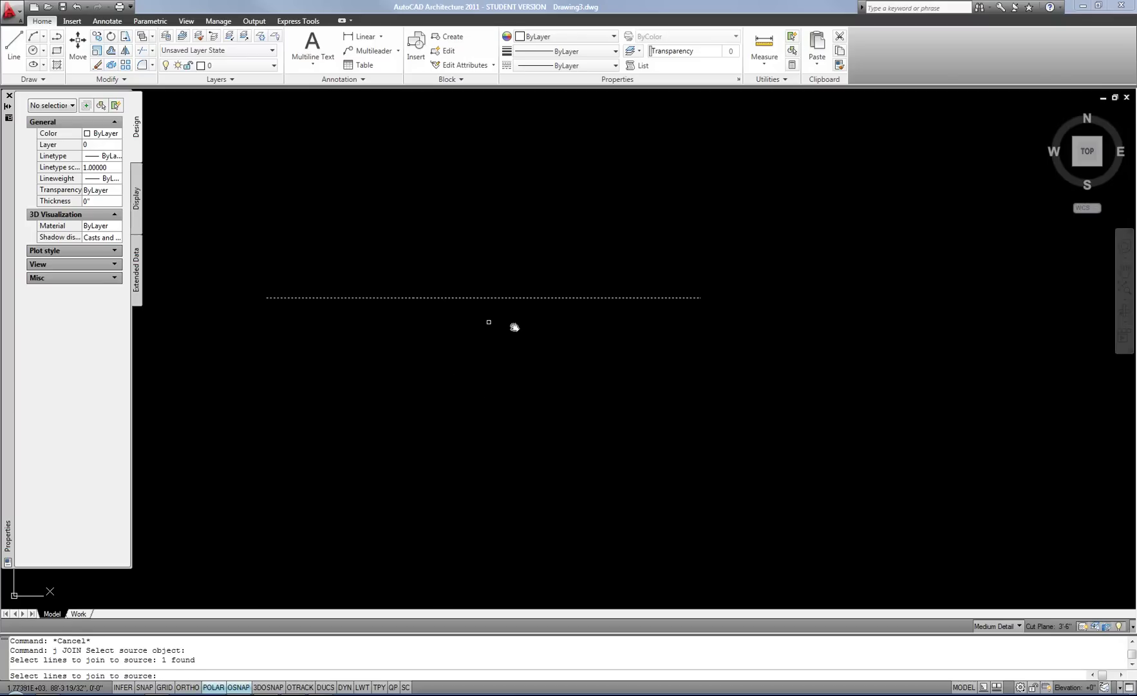
key("Return")
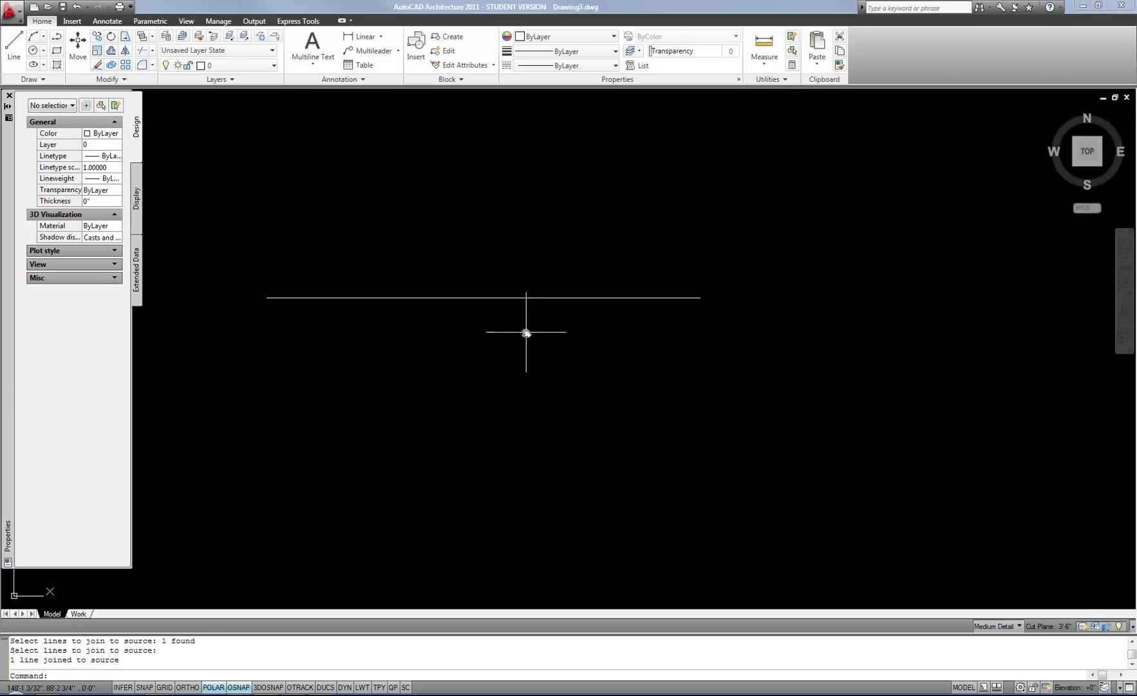
left_click(505, 297)
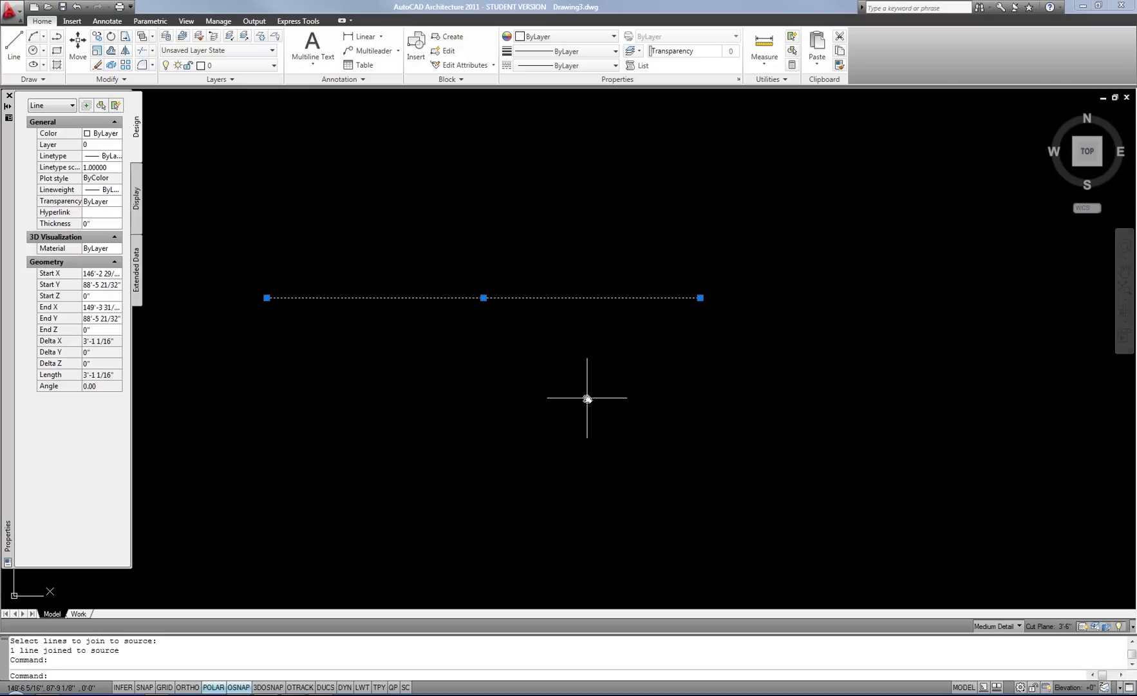
key("Escape")
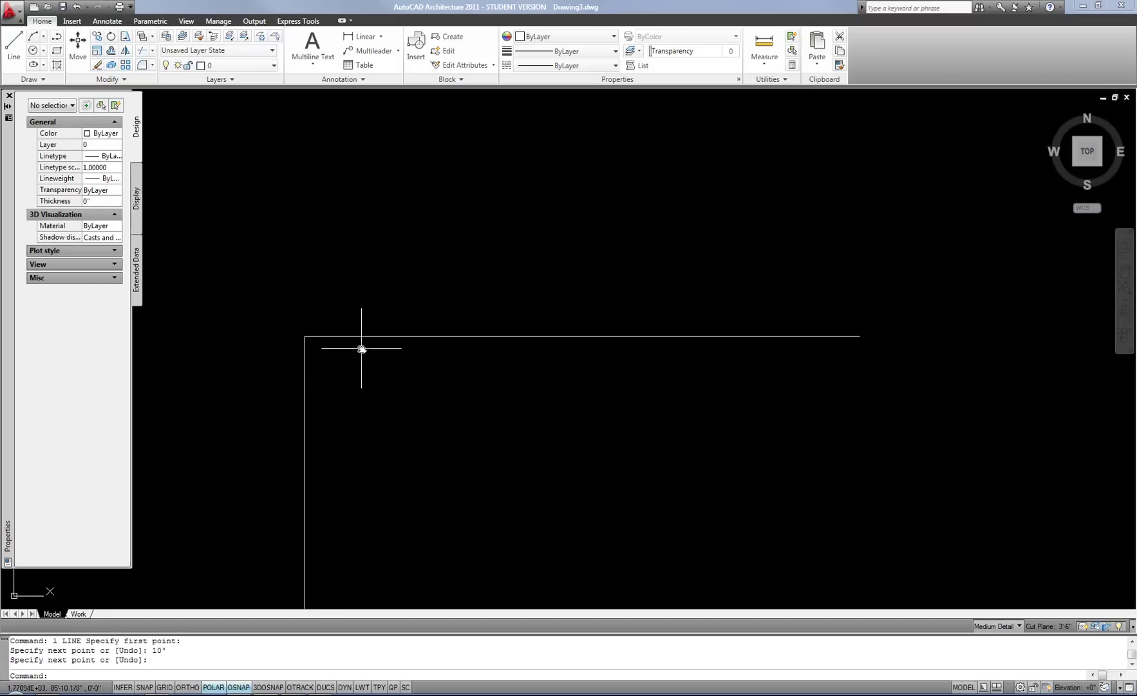
middle_click_drag(361, 376, 467, 373)
scroll(471, 376, "up", 2)
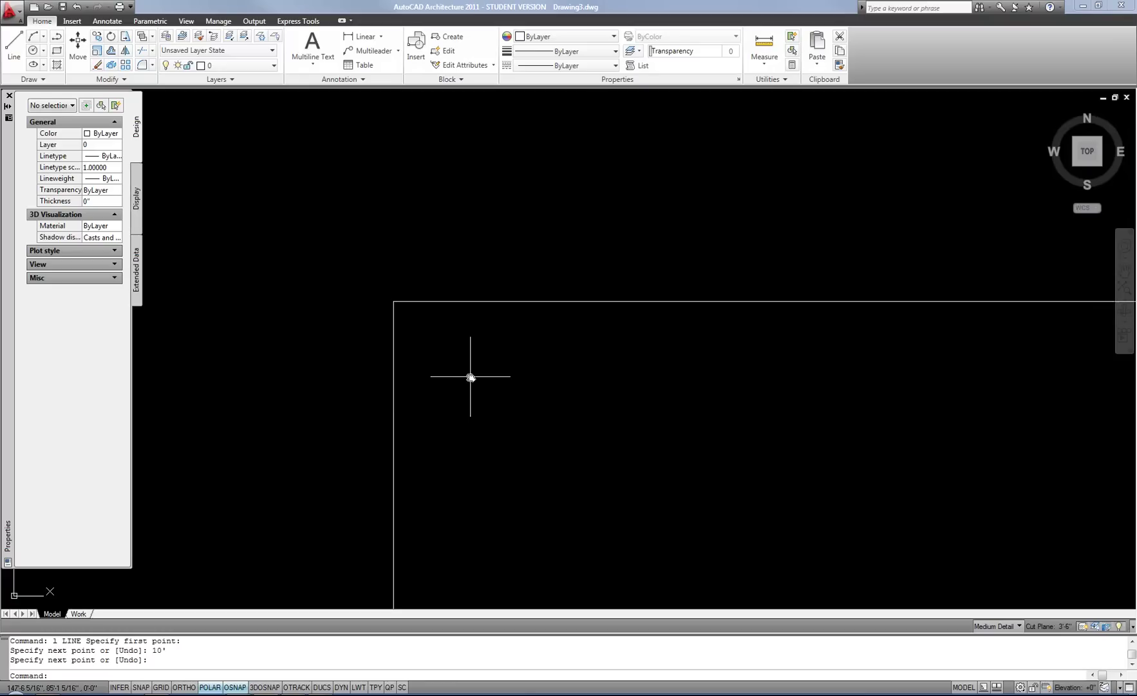
scroll(471, 377, "down", 4)
middle_click_drag(490, 419, 420, 382)
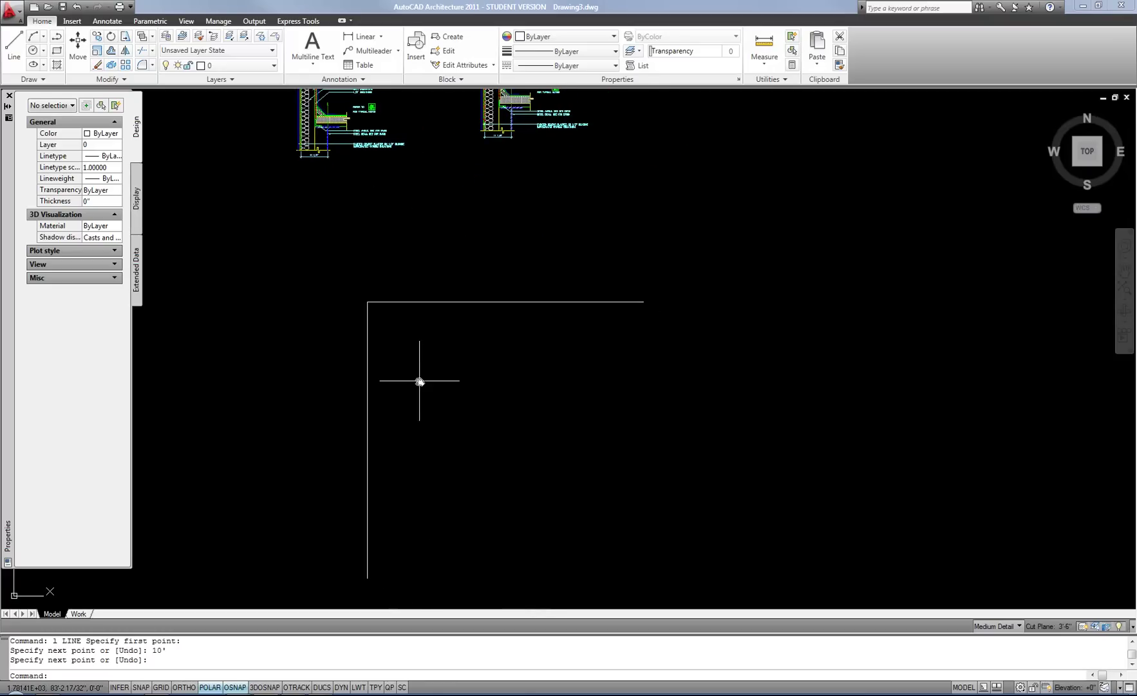
scroll(422, 383, "up", 2)
scroll(427, 386, "down", 2)
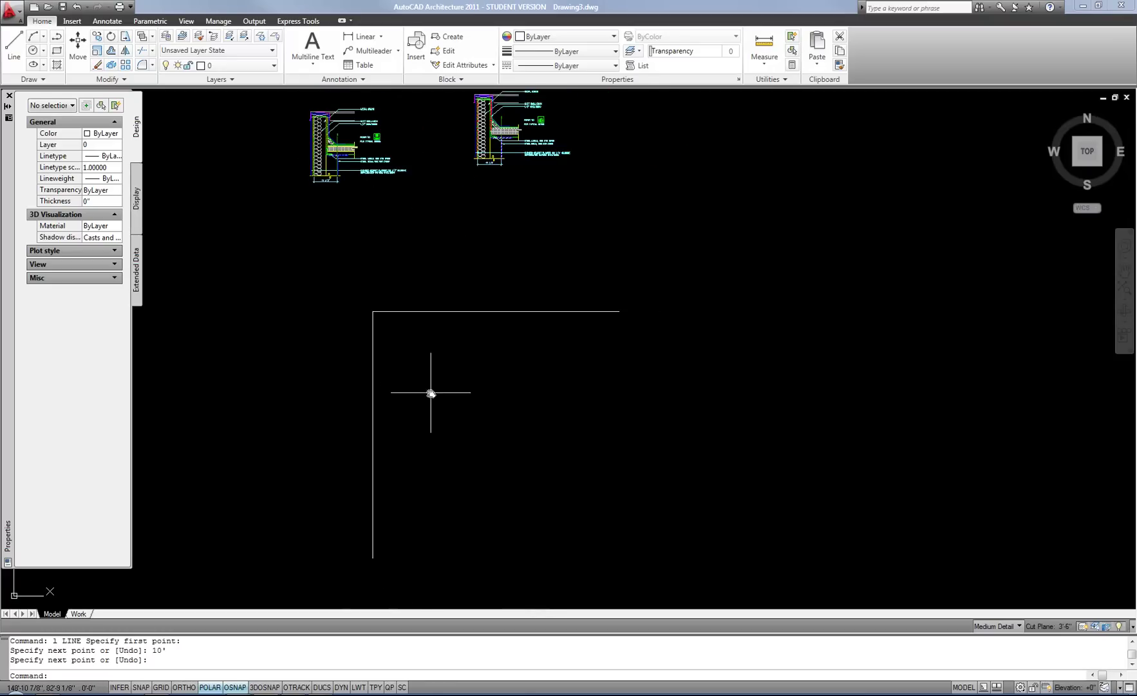
scroll(413, 365, "up", 2)
scroll(360, 277, "up", 2)
middle_click_drag(398, 333, 420, 378)
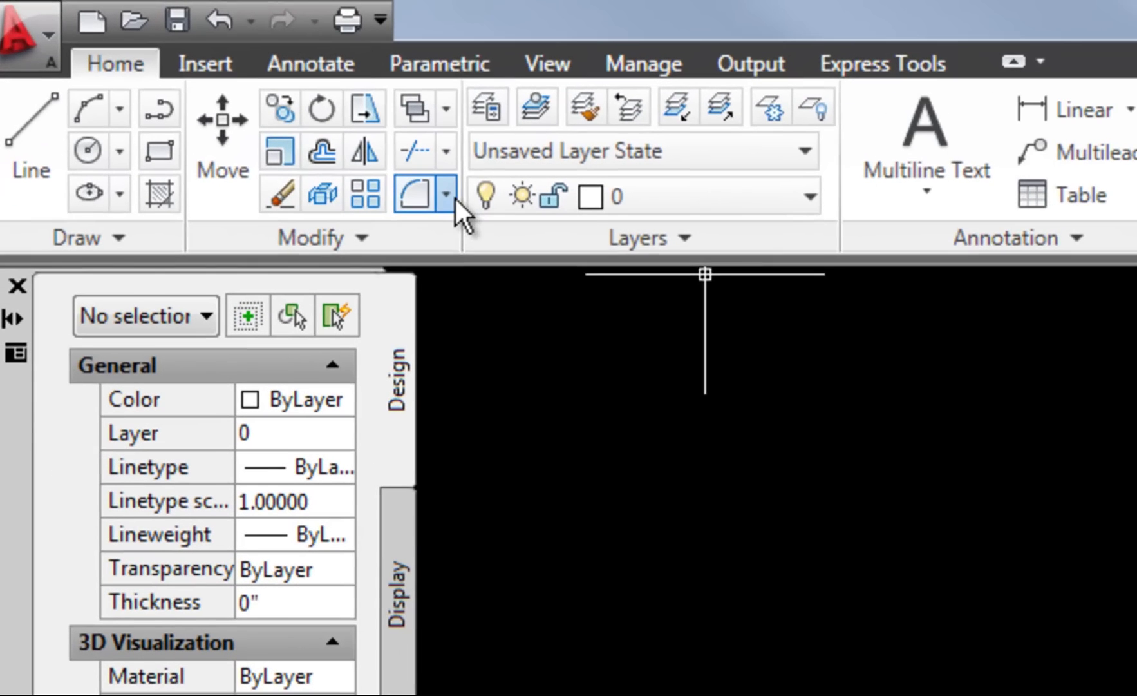
Step: Chamfer the corner between the horizontal and vertical lines with both chamfer distances set to 3'
left_click(454, 197)
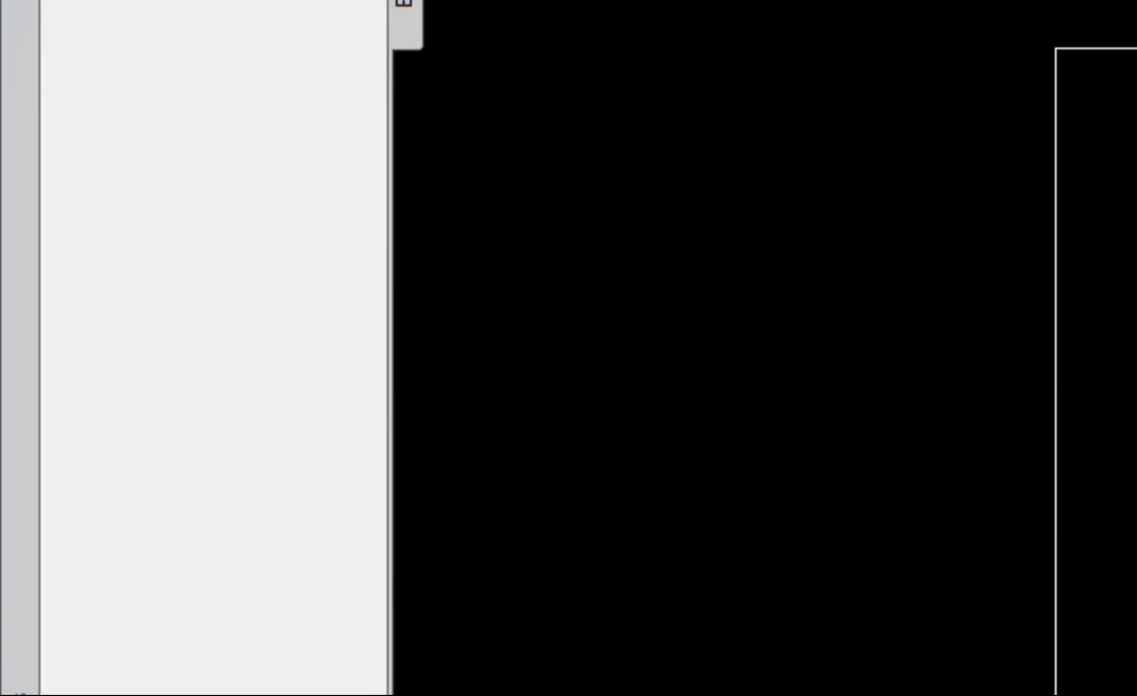
type("cha")
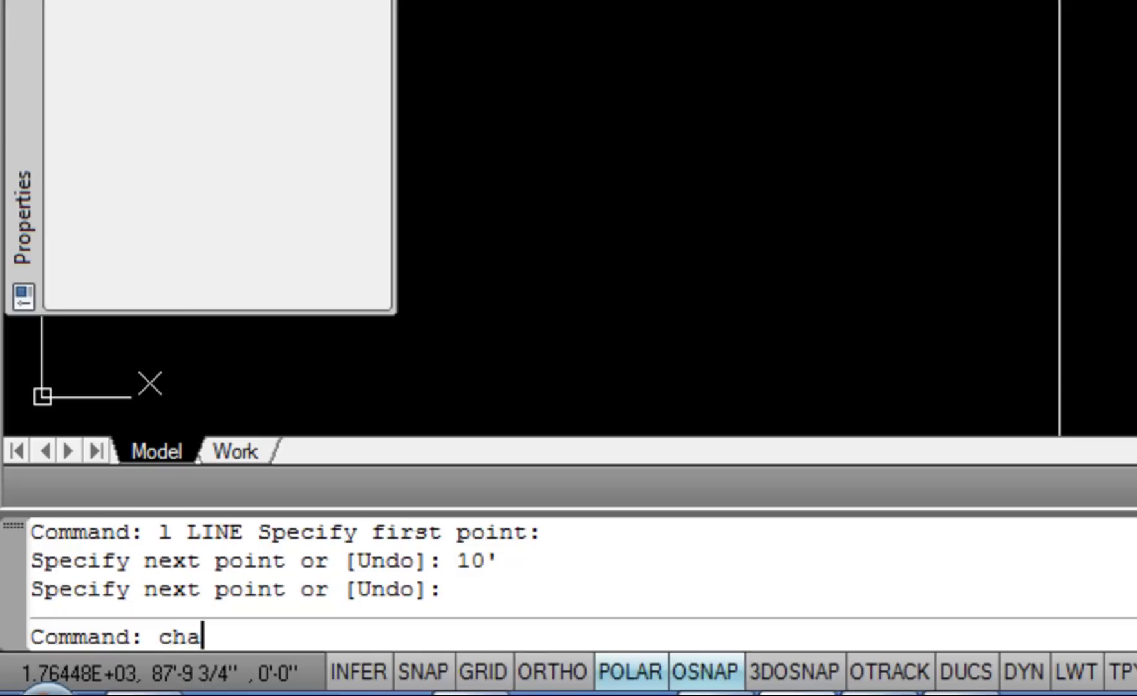
key("Return")
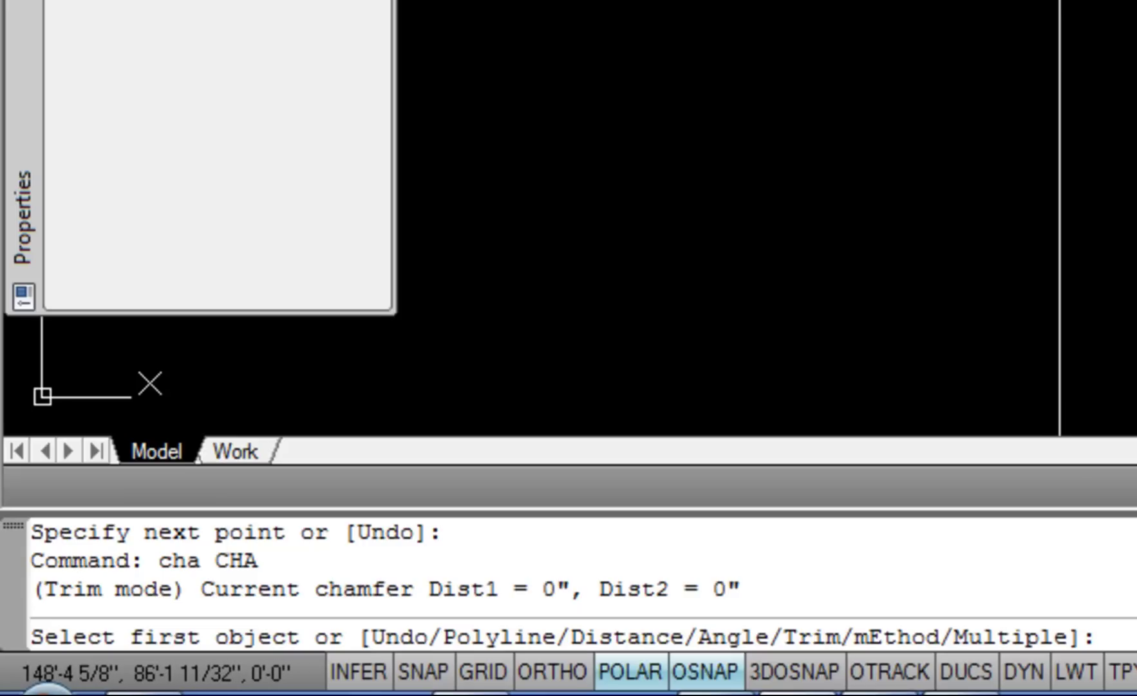
type("d")
key("Return")
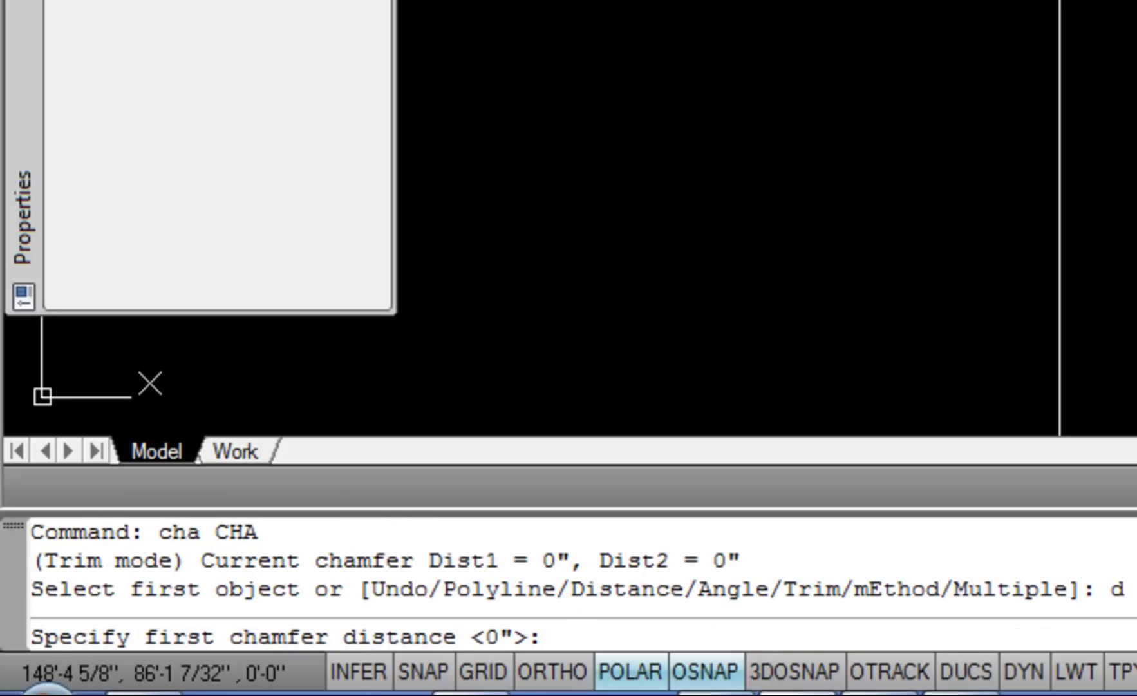
type("3'")
key("Return")
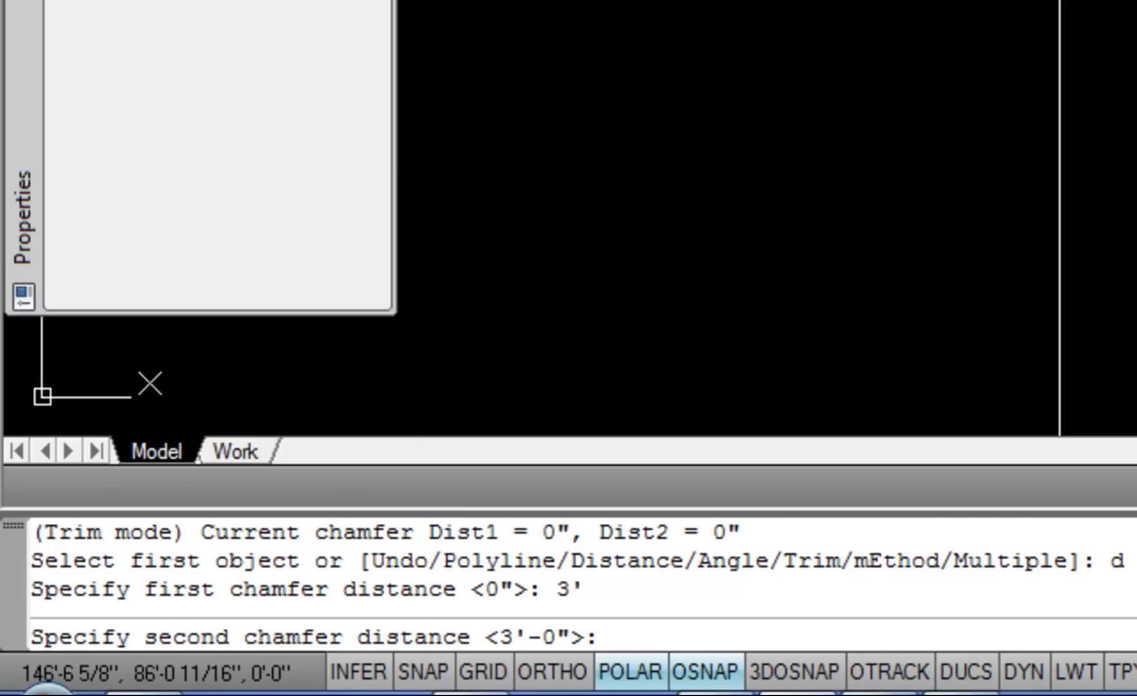
key("Return")
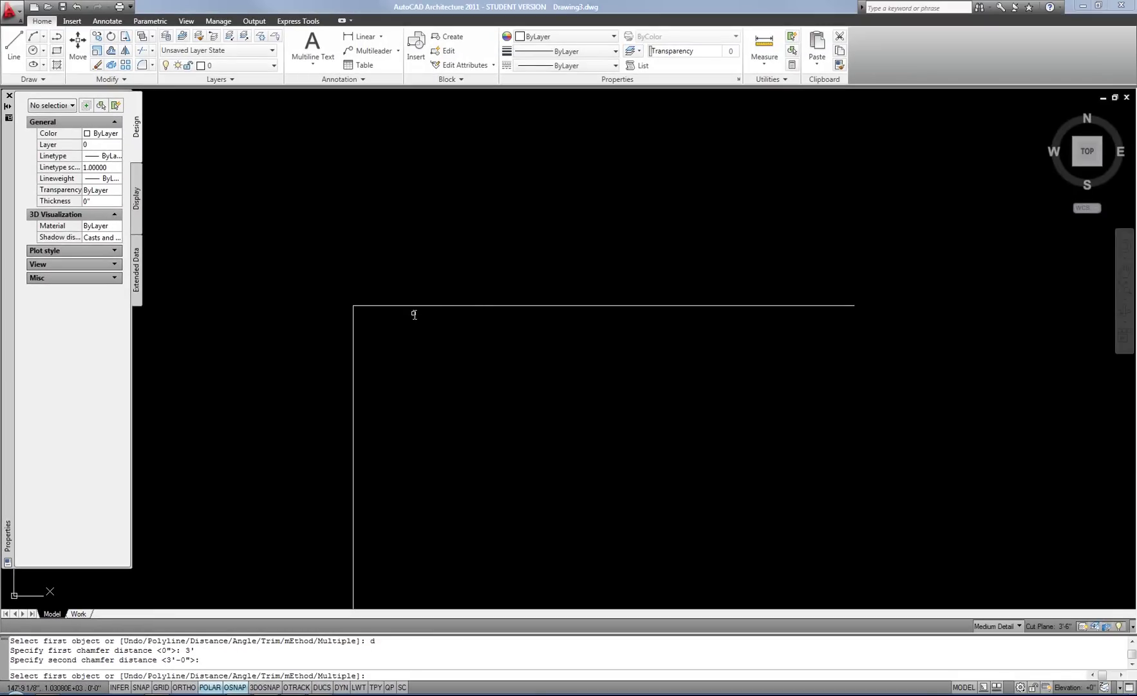
left_click(415, 305)
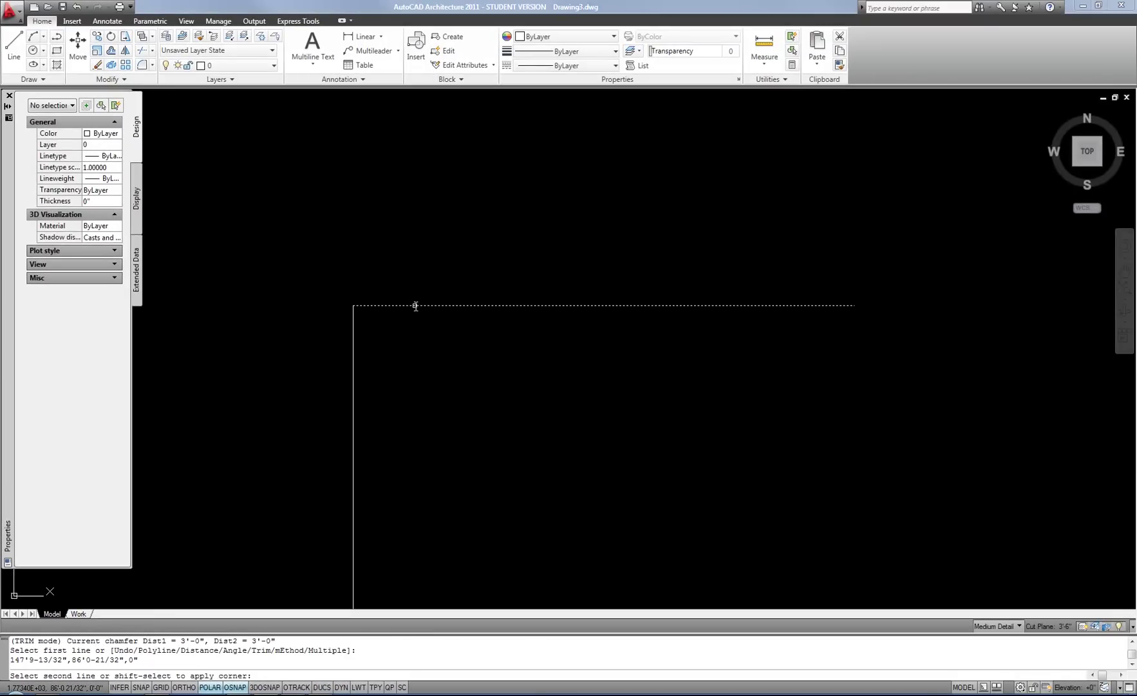
left_click(353, 395)
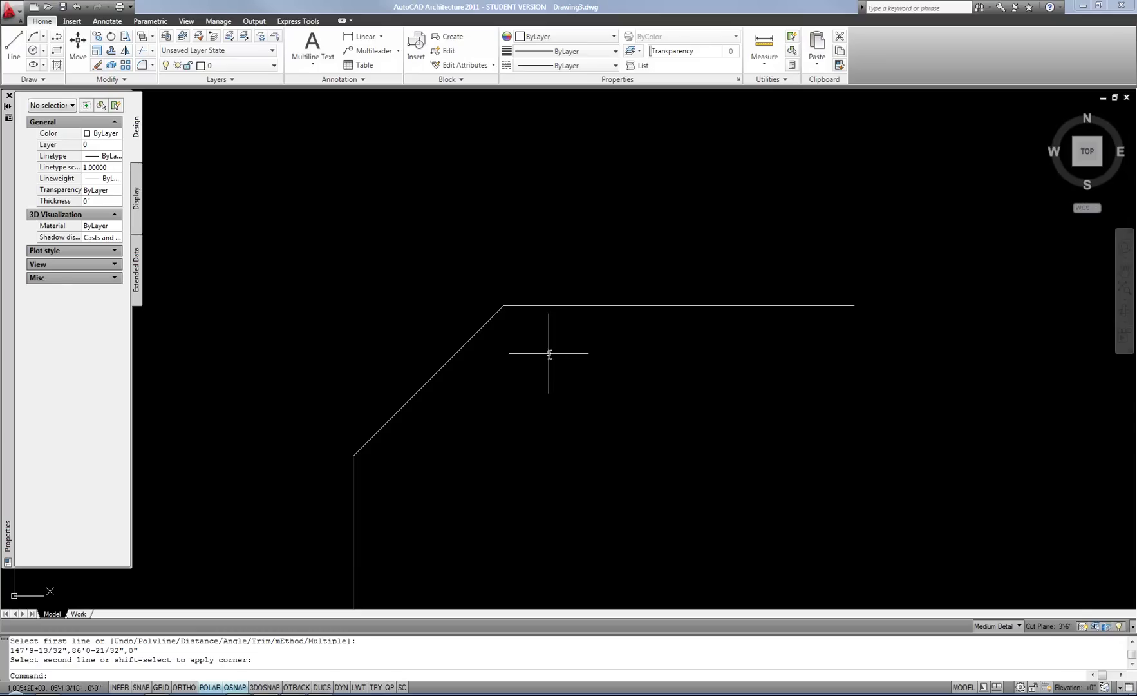
Step: Measure the distance between the two endpoints of the chamfer's diagonal line
type("d")
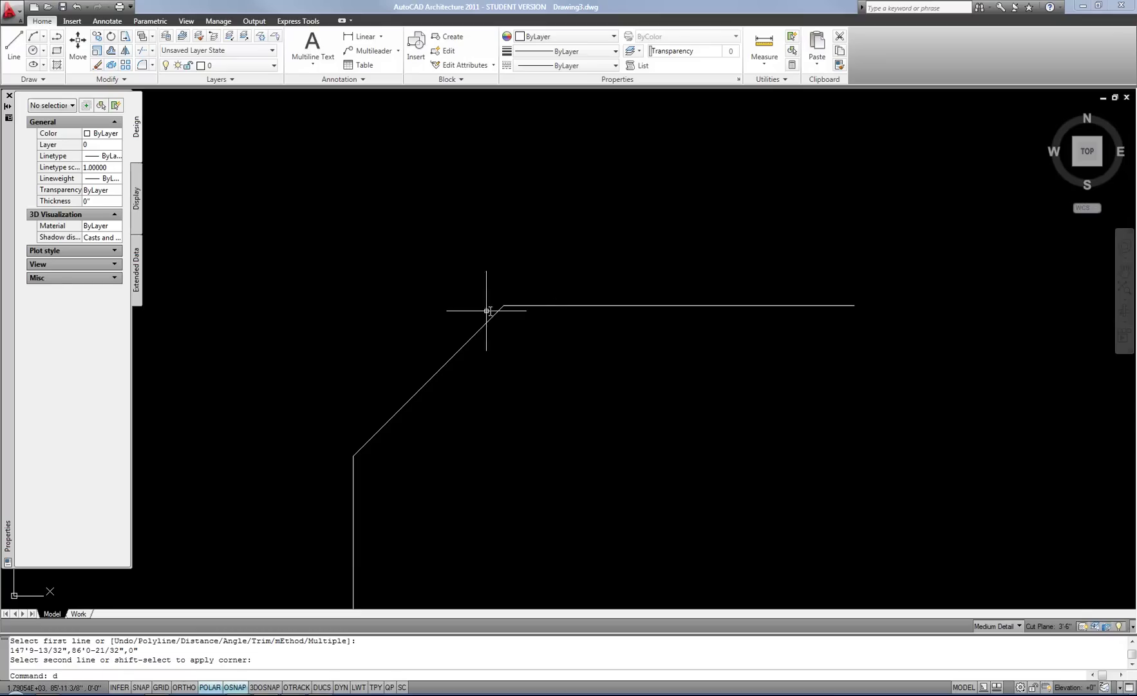
type("i")
key("Return")
left_click(353, 456)
left_click(501, 306)
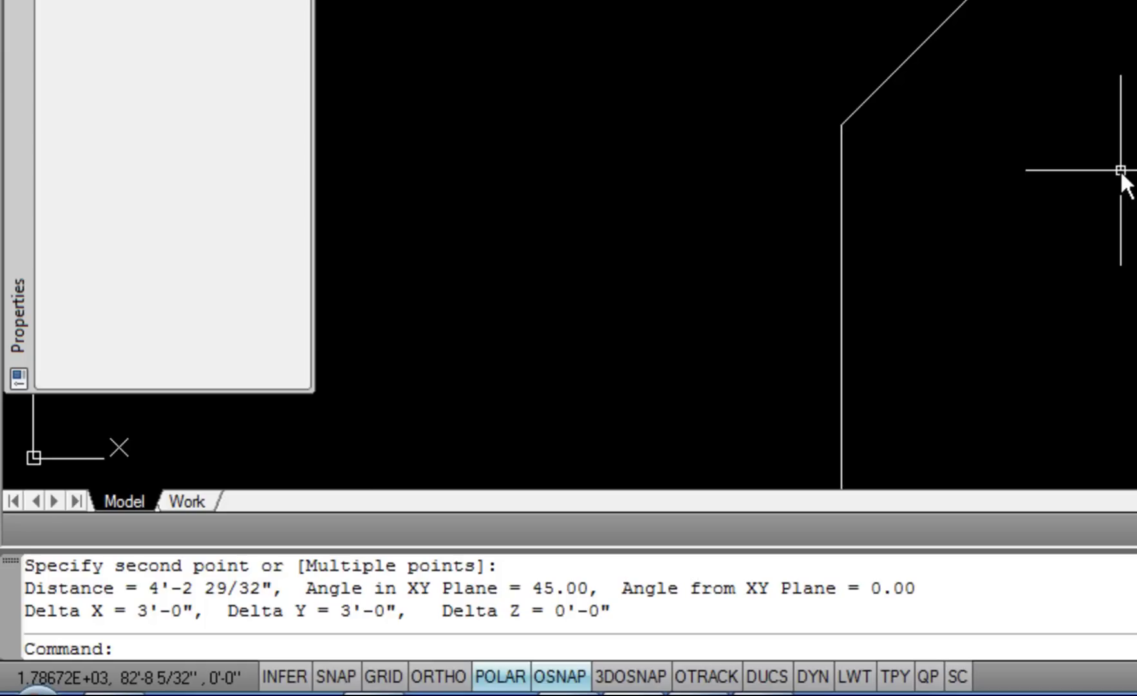
Step: Clear the current selection and start the Chamfer command again
key("Escape")
key("Escape")
type("cha")
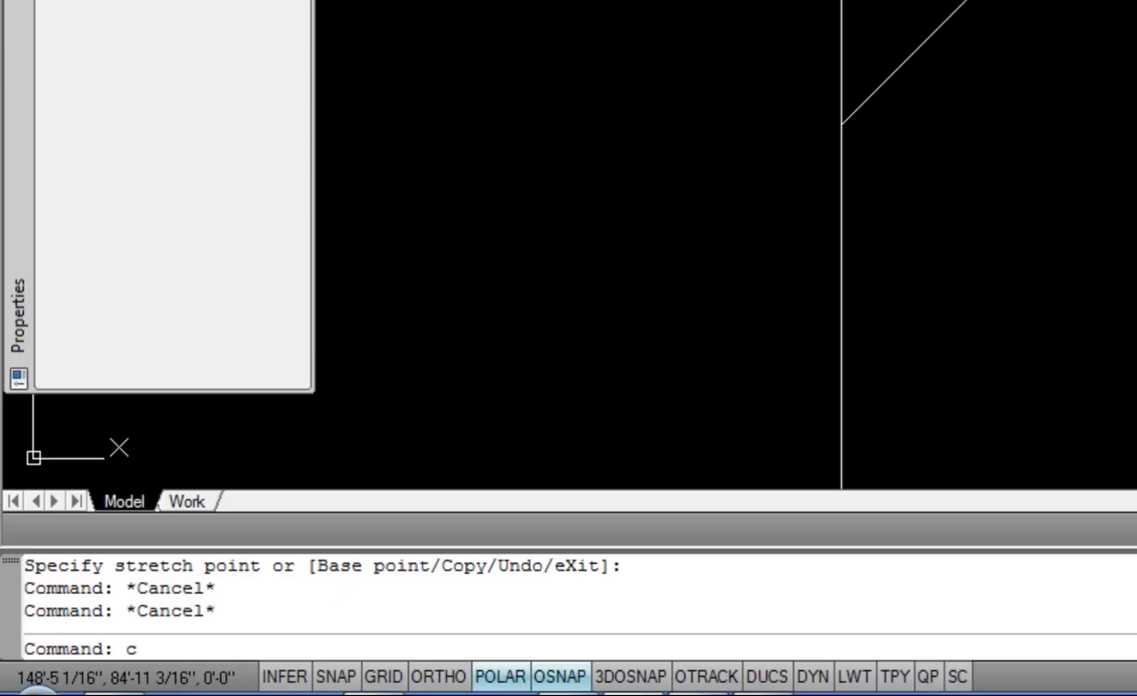
key("Return")
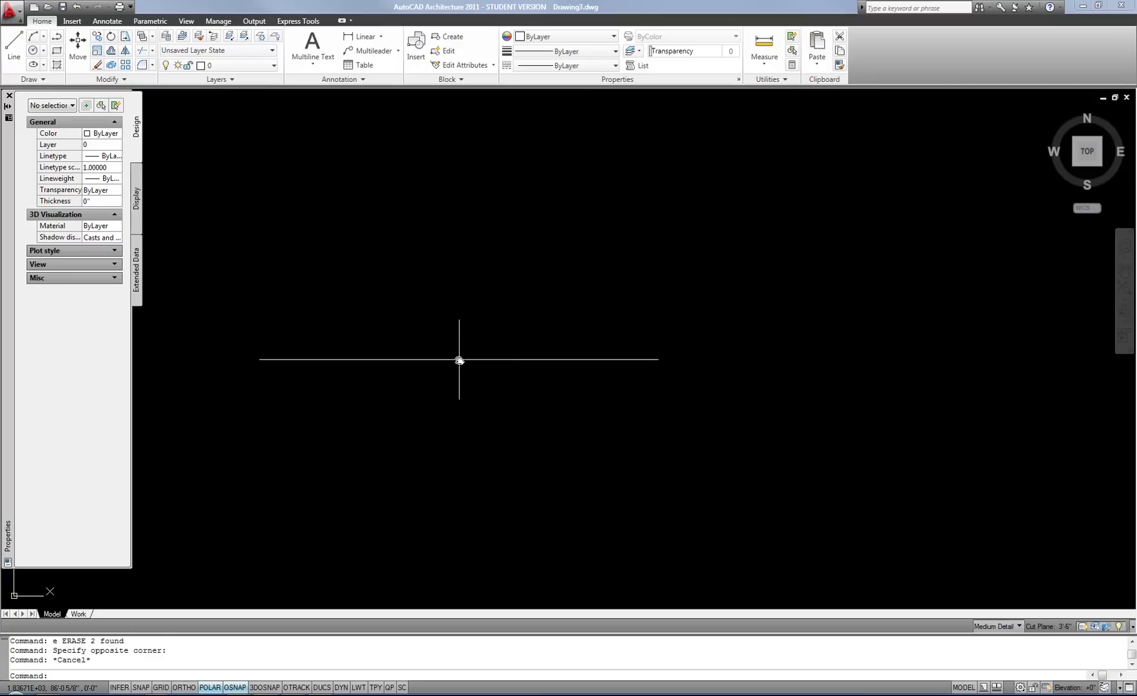
Step: Select the horizontal line to inspect its grips, and erase the trial line
left_click(458, 359)
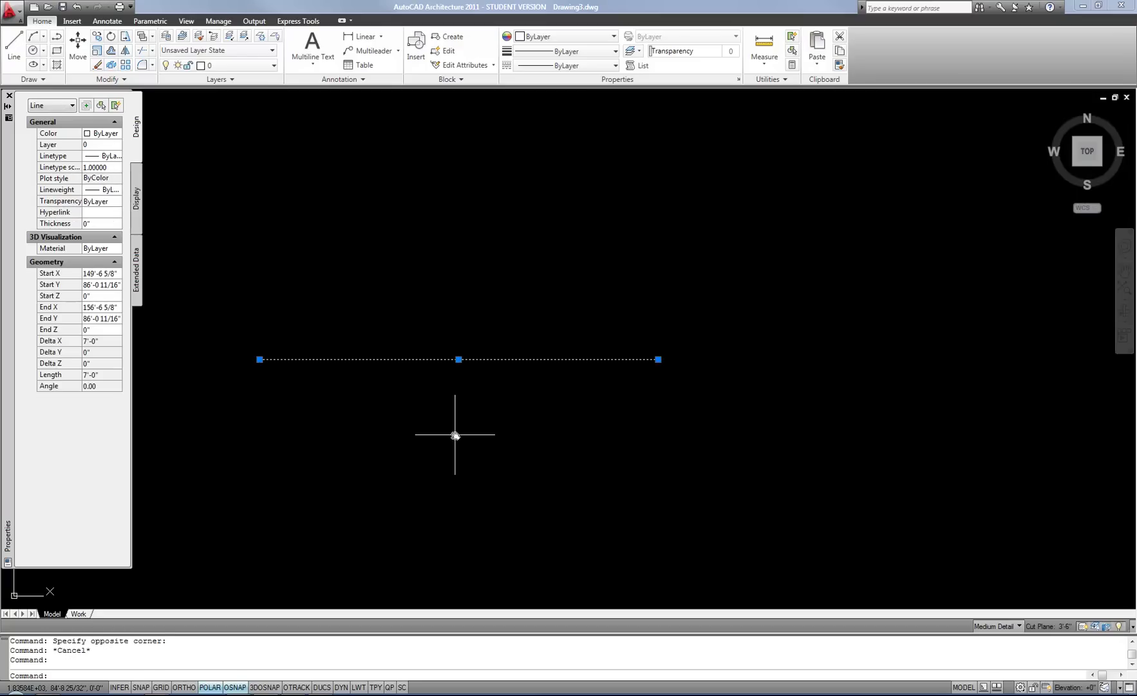
type("e")
key("Return")
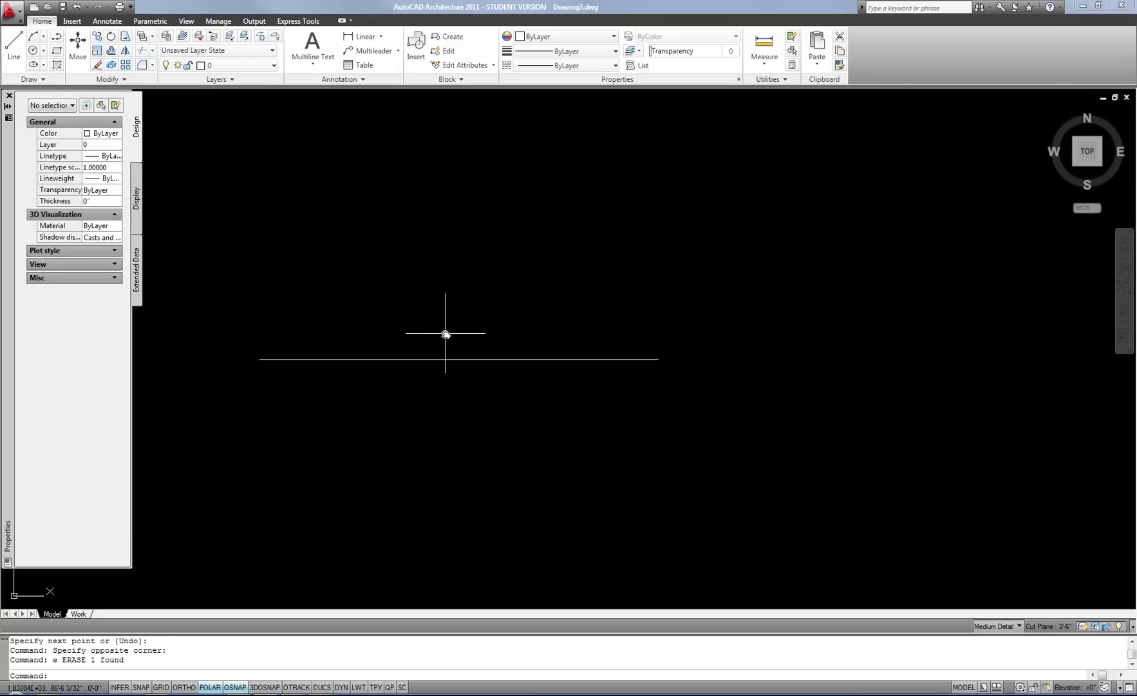
Step: Draw a short vertical line up from the horizontal line's midpoint and connect its upper end to the horizontal line's left endpoint
type("l")
key("Return")
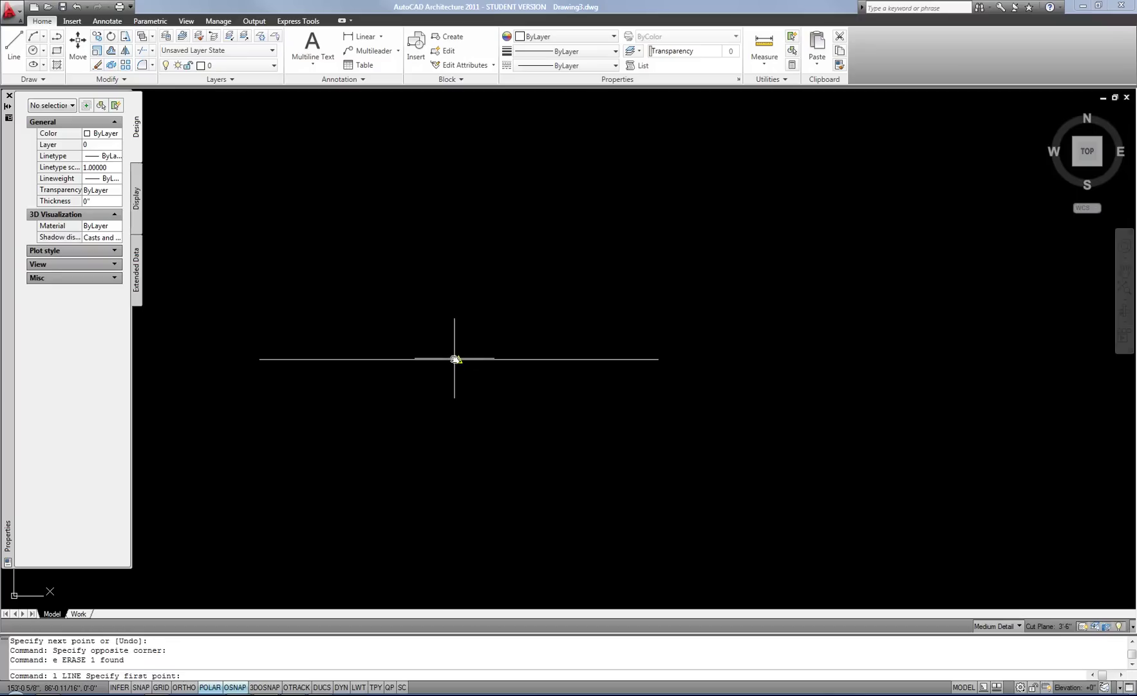
left_click(458, 358)
left_click(459, 333)
key("Return")
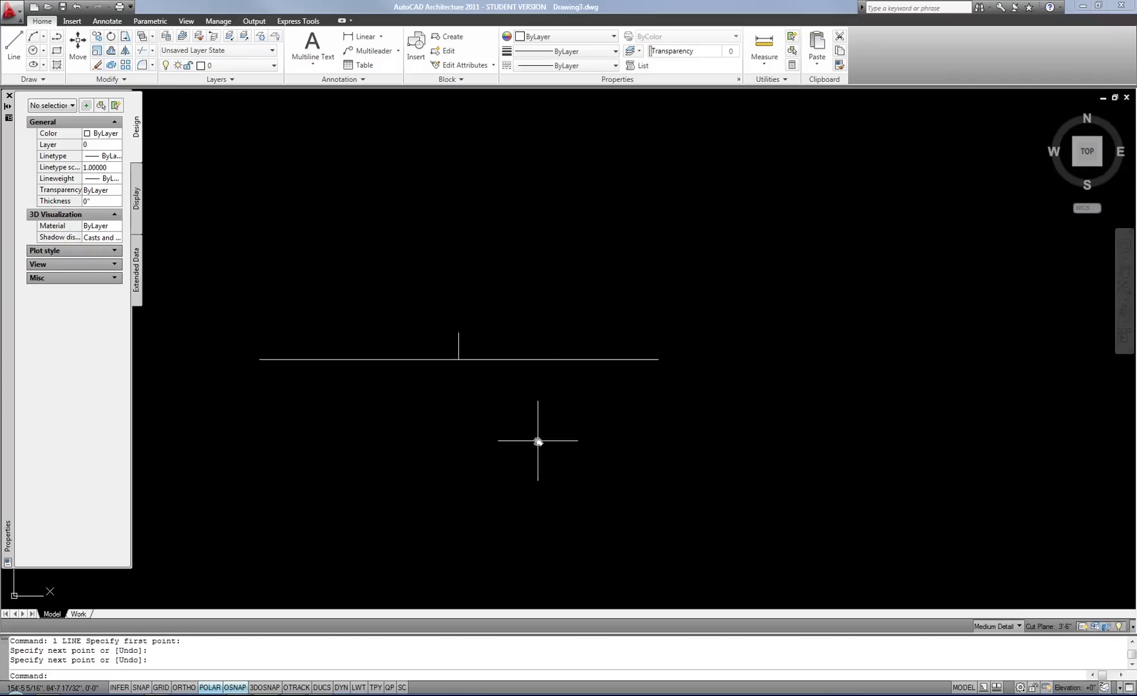
key("Return")
left_click(458, 334)
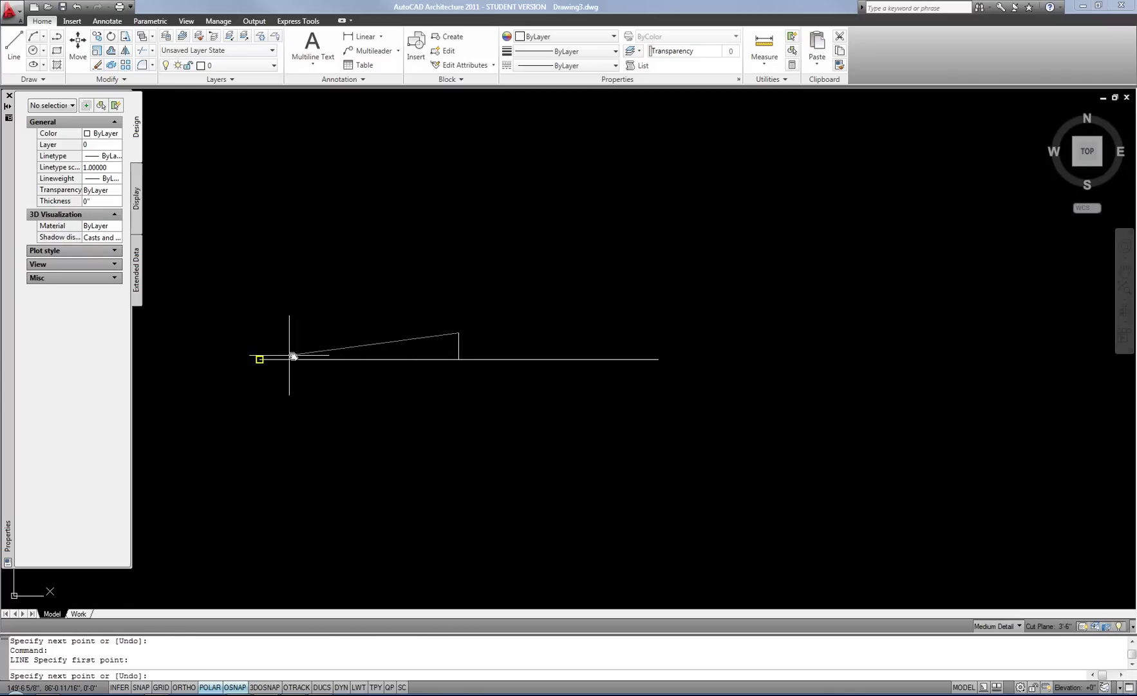
left_click(261, 358)
key("Return")
Step: Draw a short vertical line down from the sloped line's midpoint, crossing the horizontal line
key("Return")
left_click(359, 347)
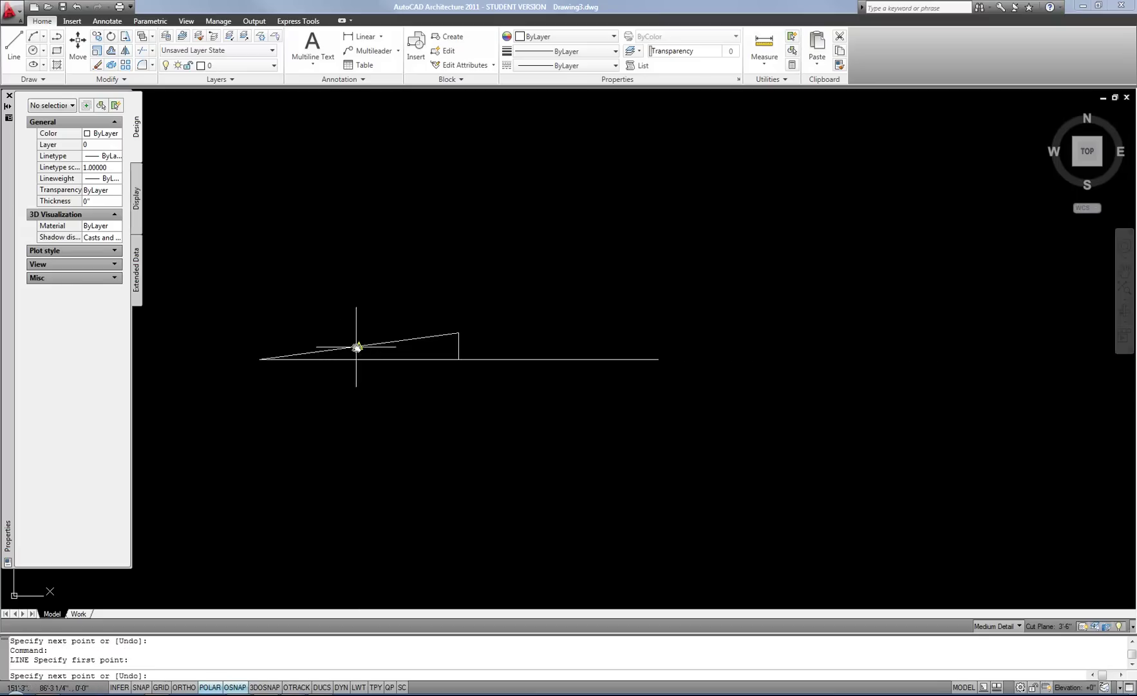
left_click(359, 372)
key("Return")
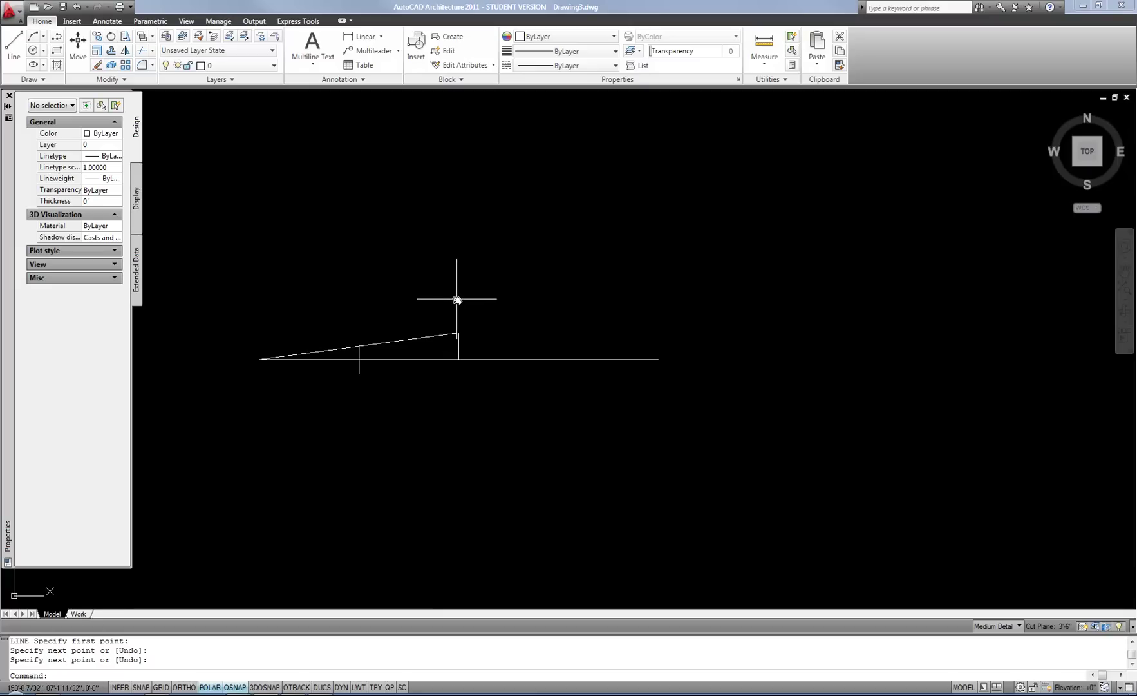
Step: Erase the three construction lines, keeping only the horizontal line
left_click(479, 292)
left_click(335, 357)
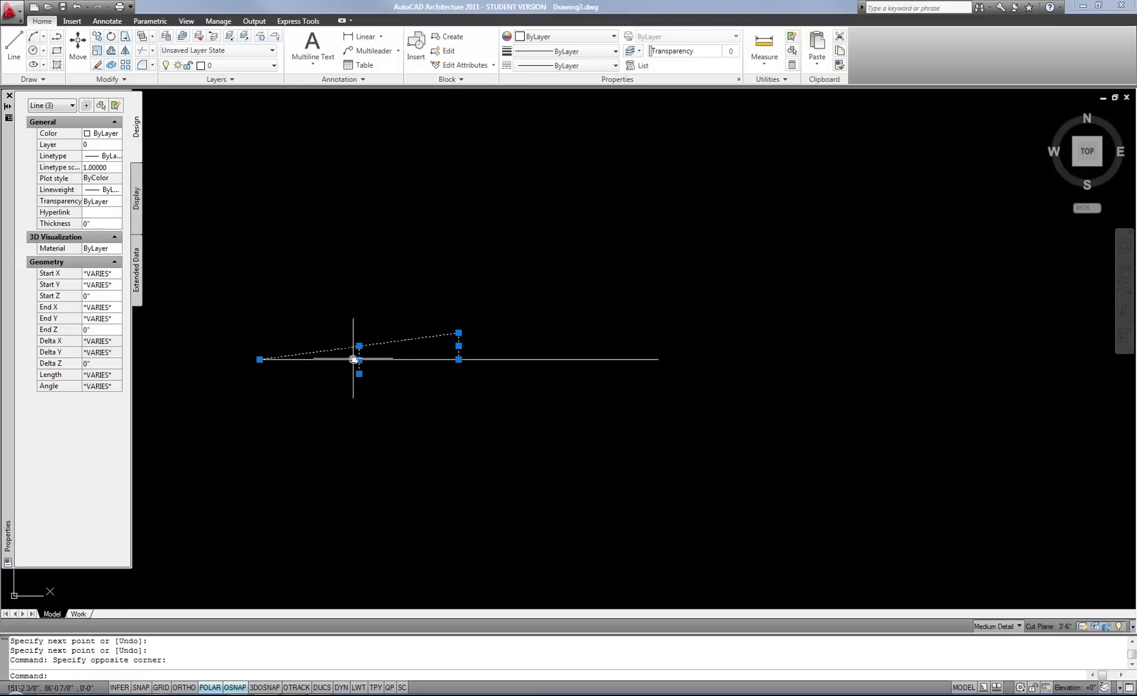
type("e")
key("Return")
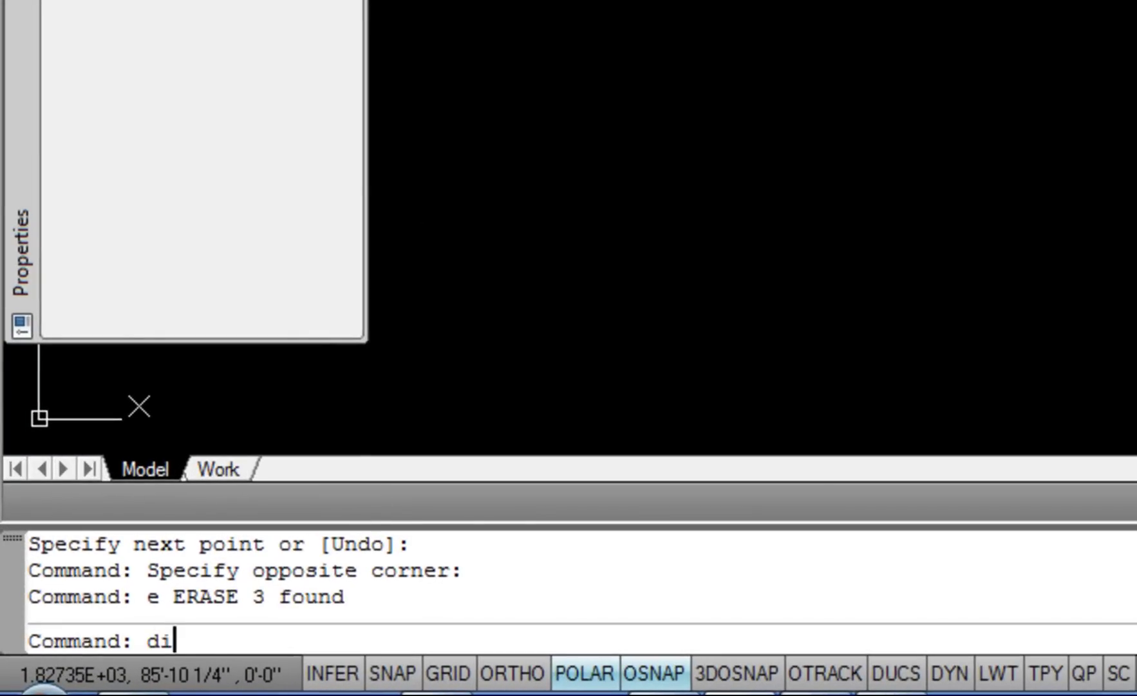
Step: Divide the horizontal line into 5 equal segments with the Divide command
type("v")
key("Return")
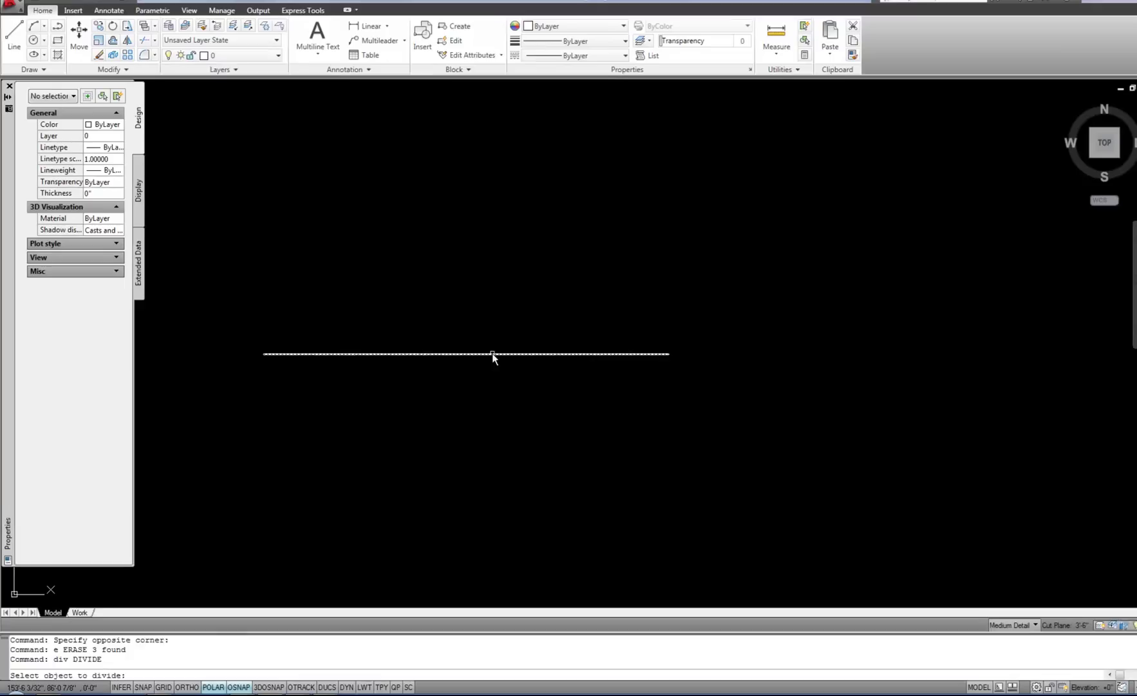
left_click(985, 21)
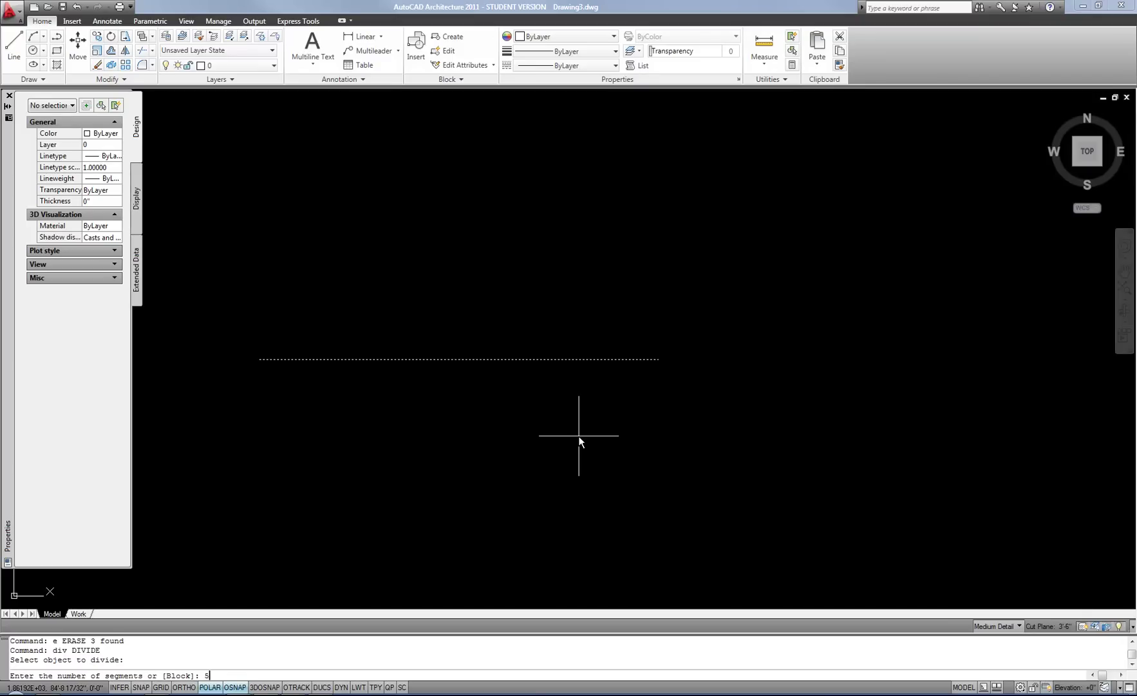
key("Return")
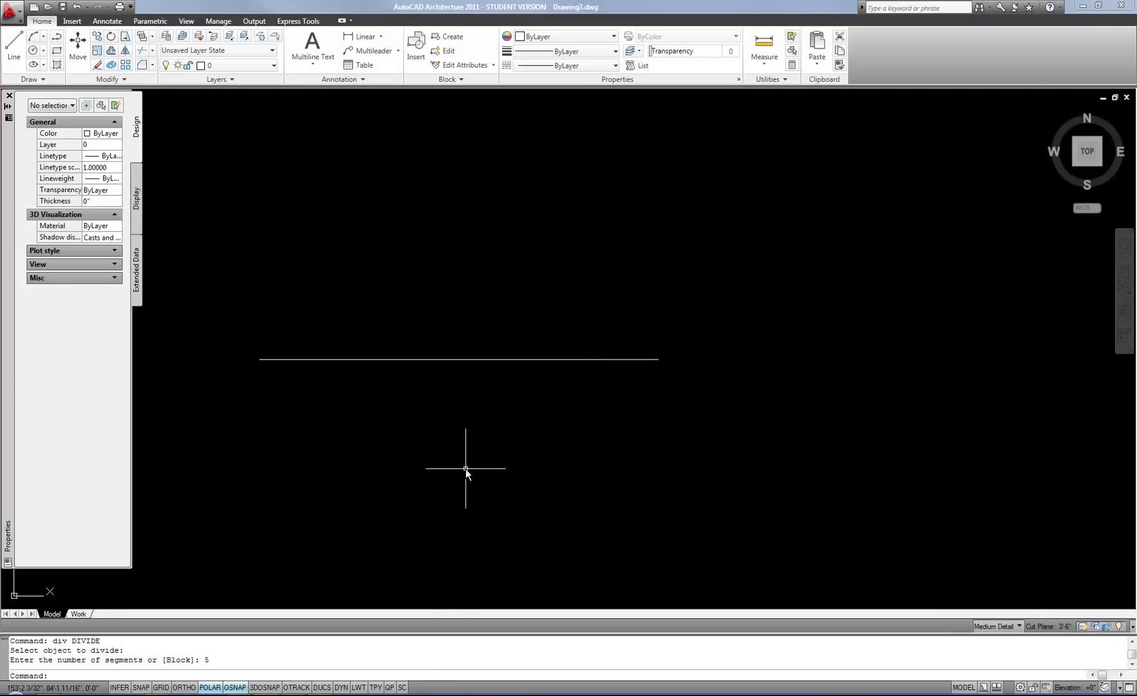
Step: Make sure the Node object snap is enabled in the object snap settings
right_click(238, 688)
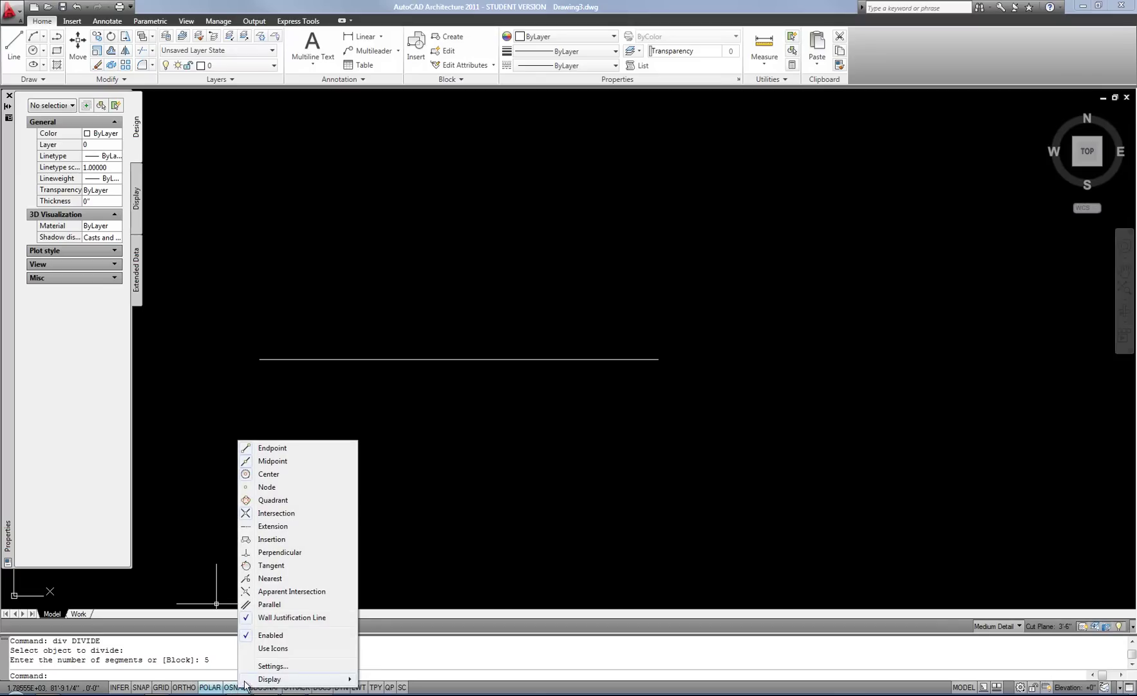
left_click(267, 666)
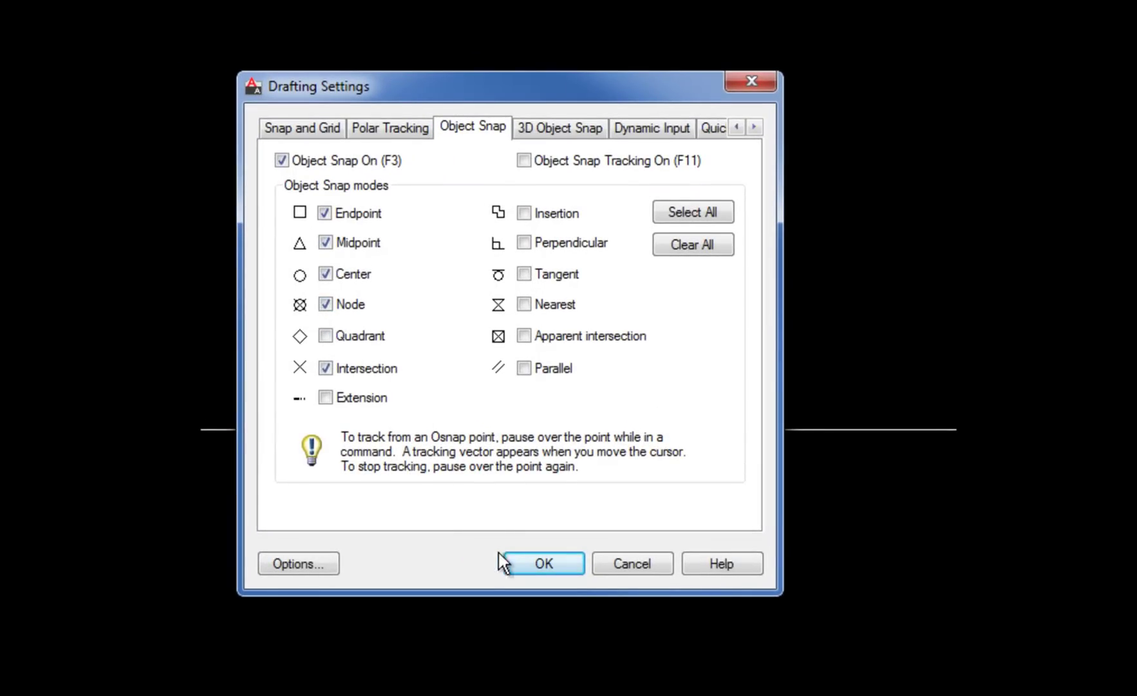
left_click(547, 563)
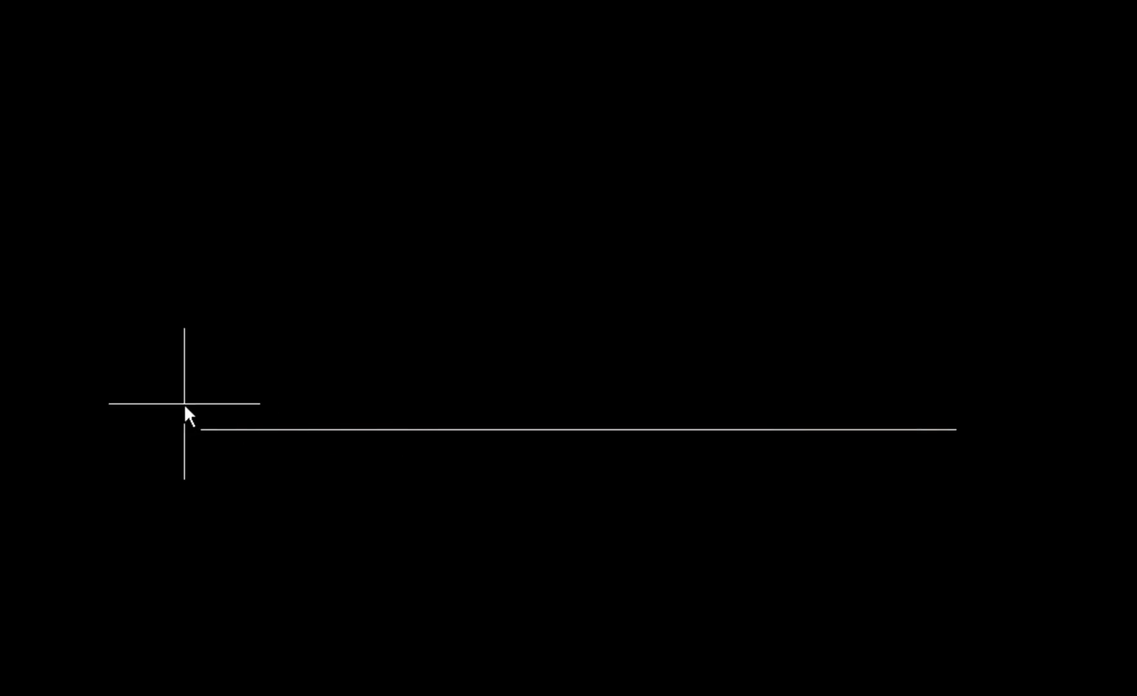
Step: Draw a vertical line straight up from the first division point on the horizontal line
left_click(352, 429)
left_click(352, 245)
key("Return")
Step: Copy the vertical line from its lower endpoint to the other three division points, and undo the copies
left_click(352, 364)
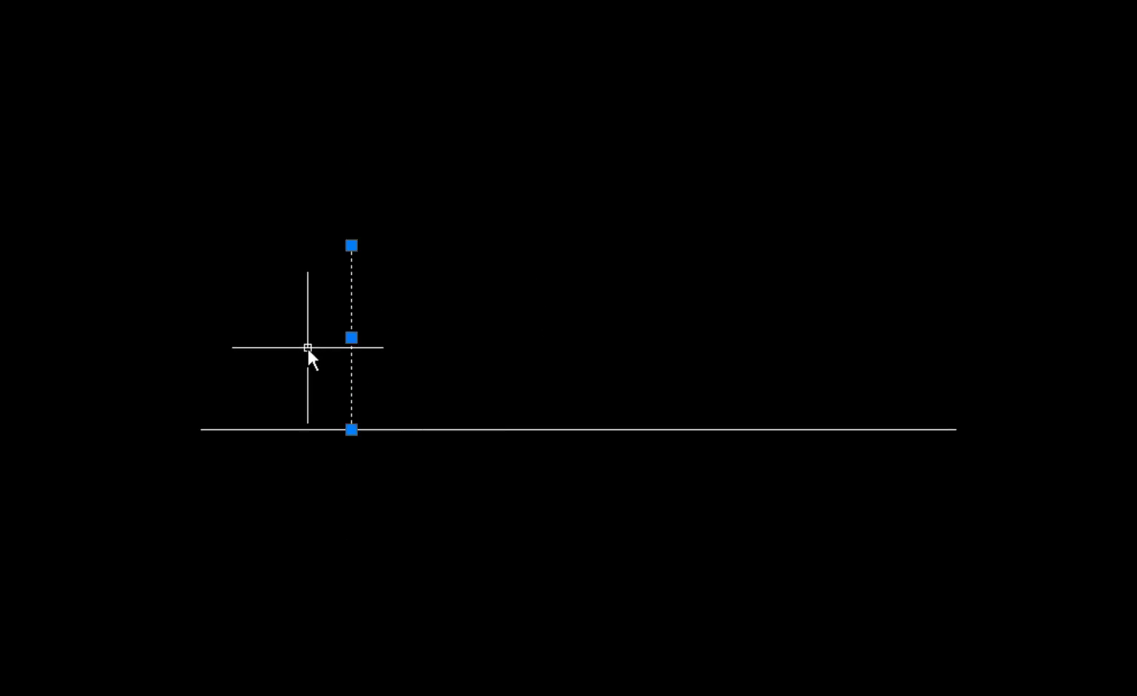
type("m")
key("Return")
left_click(351, 428)
left_click(503, 429)
left_click(654, 429)
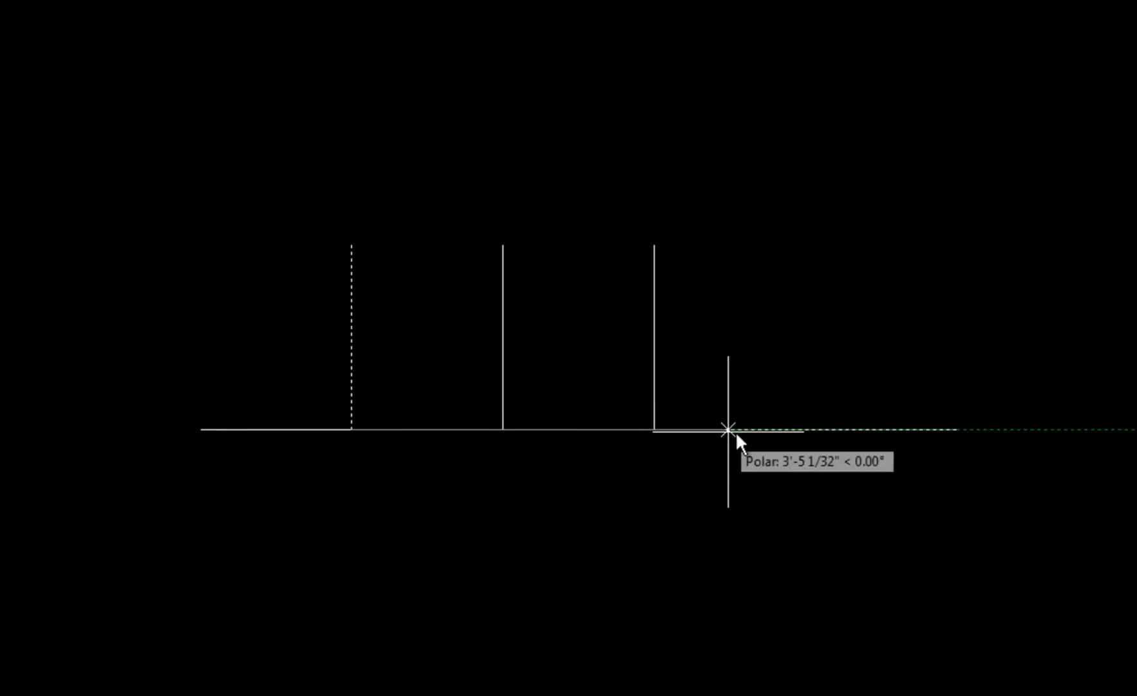
left_click(805, 429)
key("Escape")
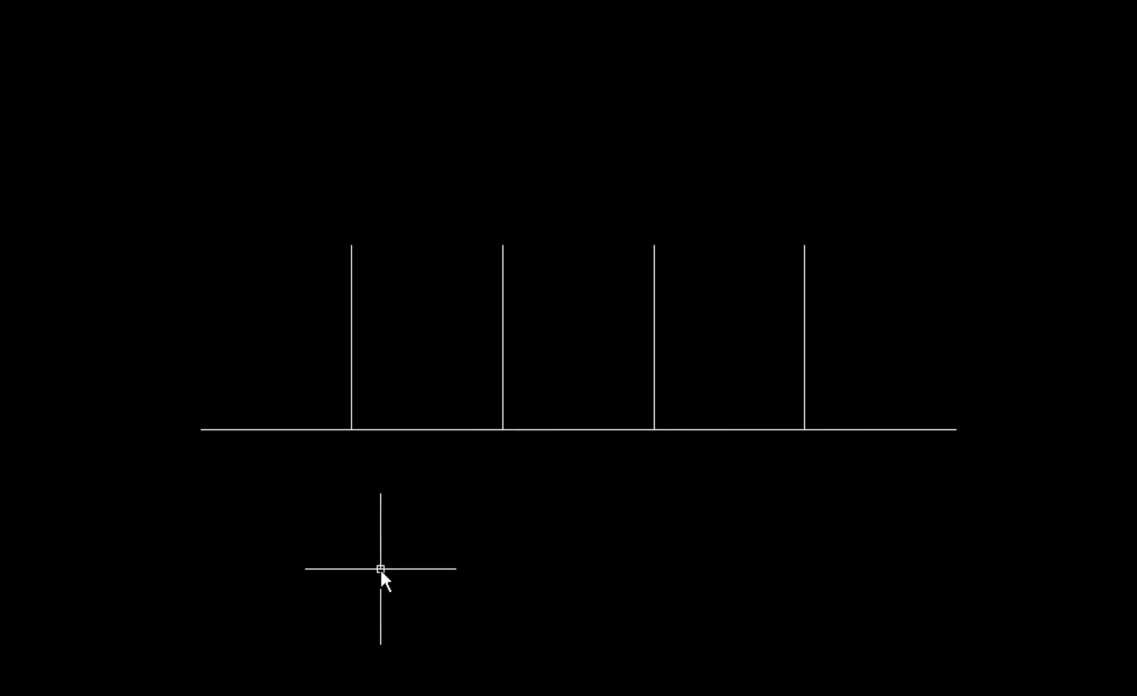
key("ctrl+z")
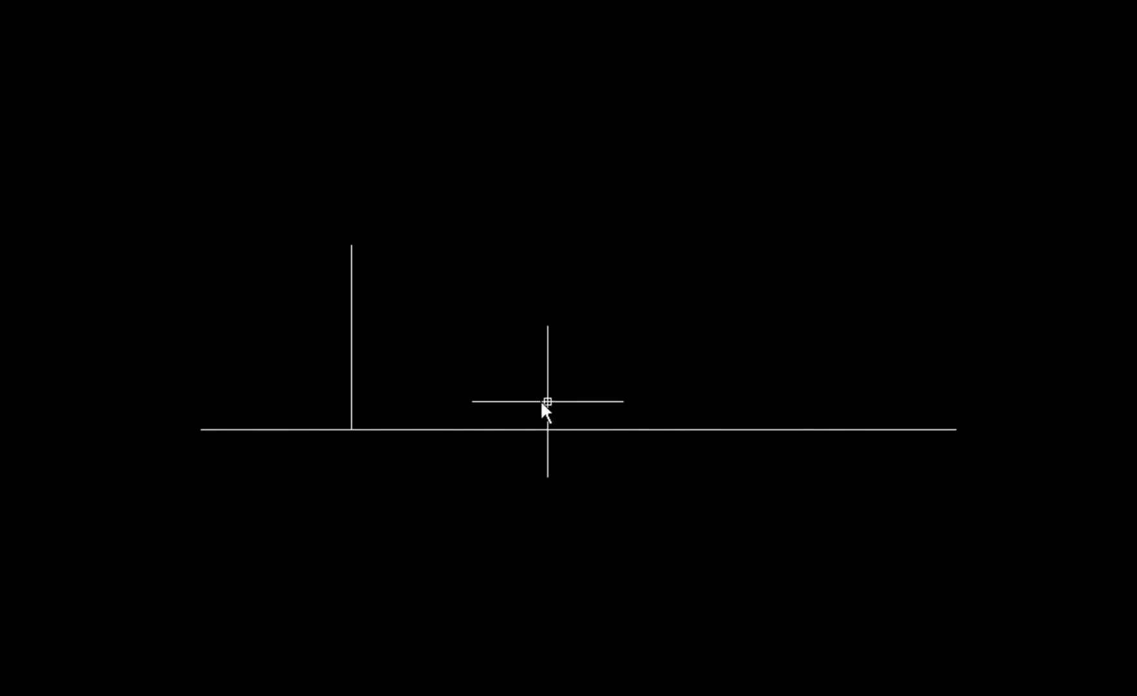
Step: Copy the vertical line with the horizontal line's left endpoint as base point, placing copies at the first three division points
left_click_drag(462, 294, 322, 338)
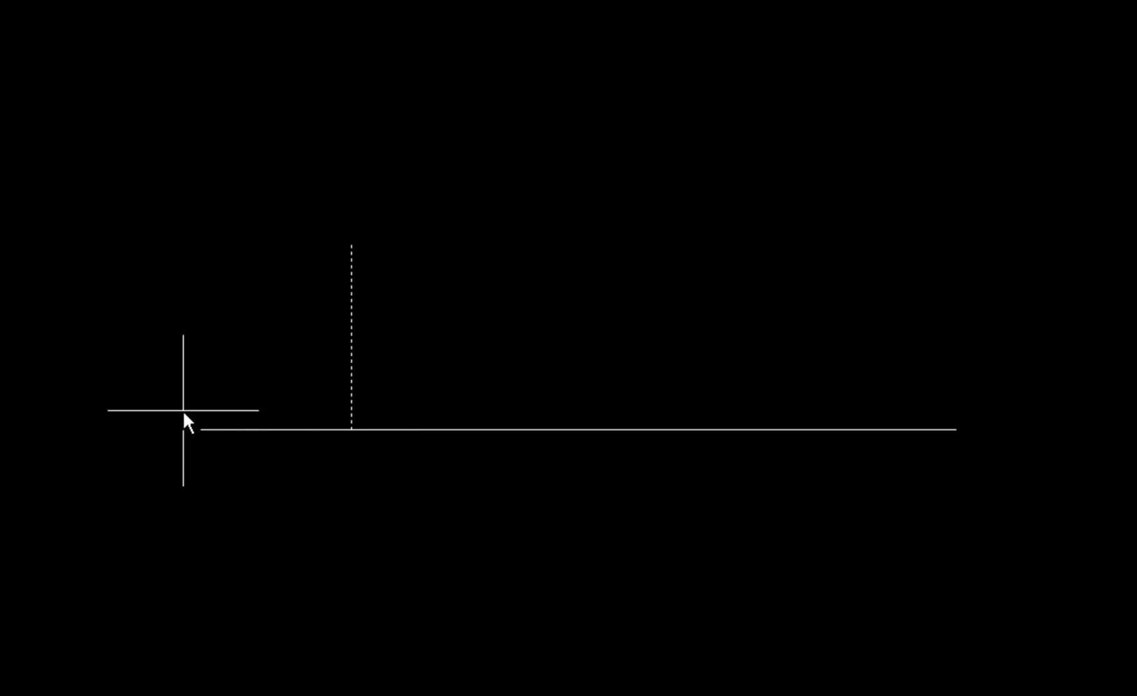
left_click(201, 429)
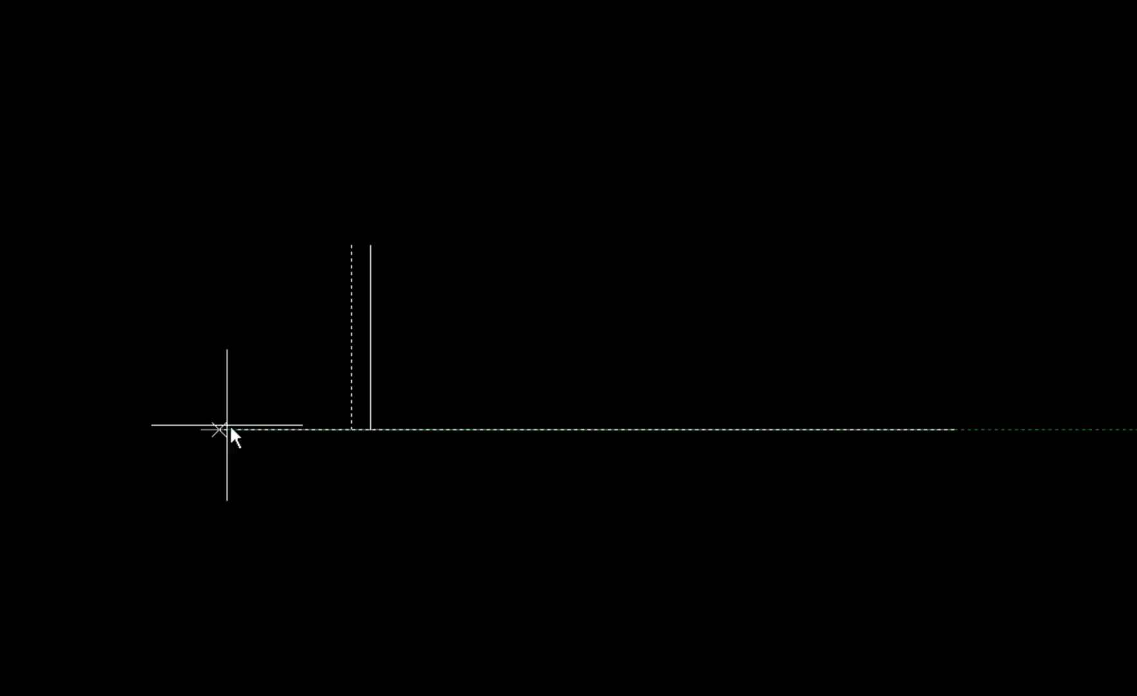
left_click(351, 429)
left_click(503, 429)
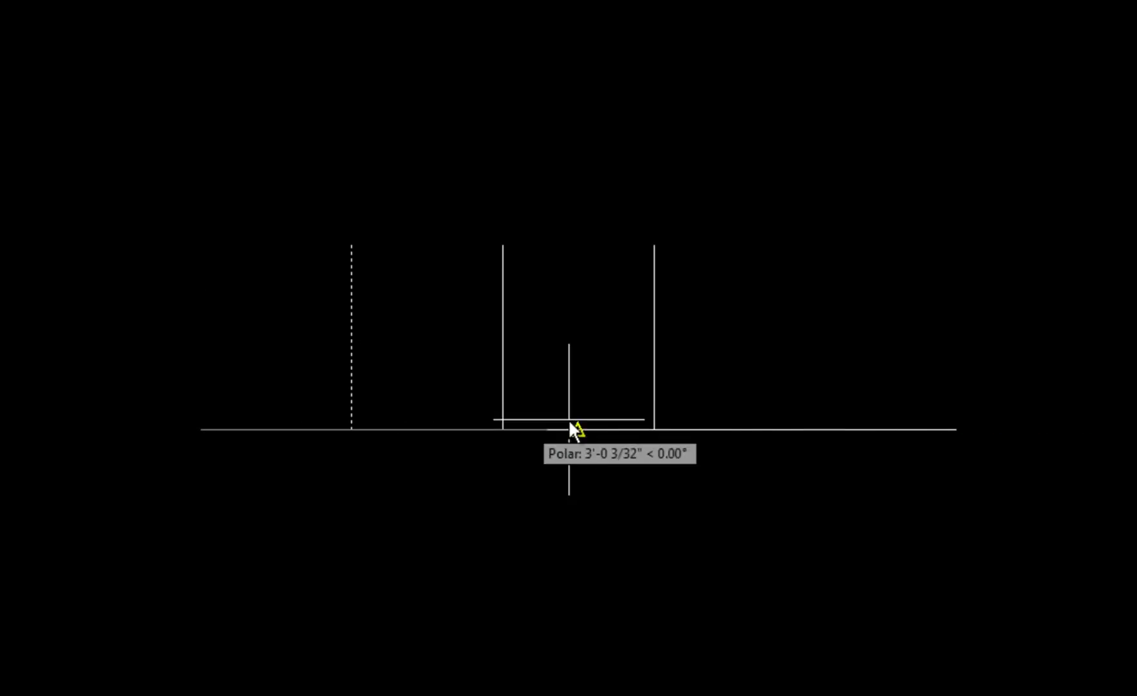
left_click(655, 429)
key("Escape")
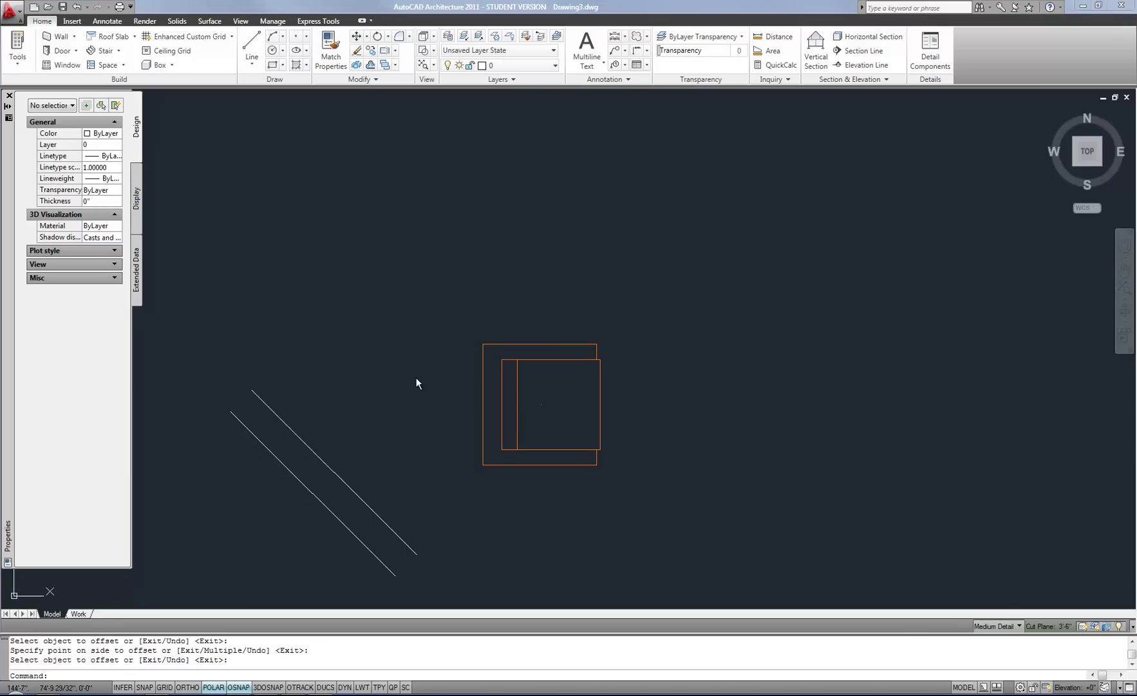
Step: Align the orange chair block's back midpoint and lower back corner to the upper diagonal line's midpoint and lower endpoint without scaling, and undo it
middle_click_drag(487, 495, 602, 448)
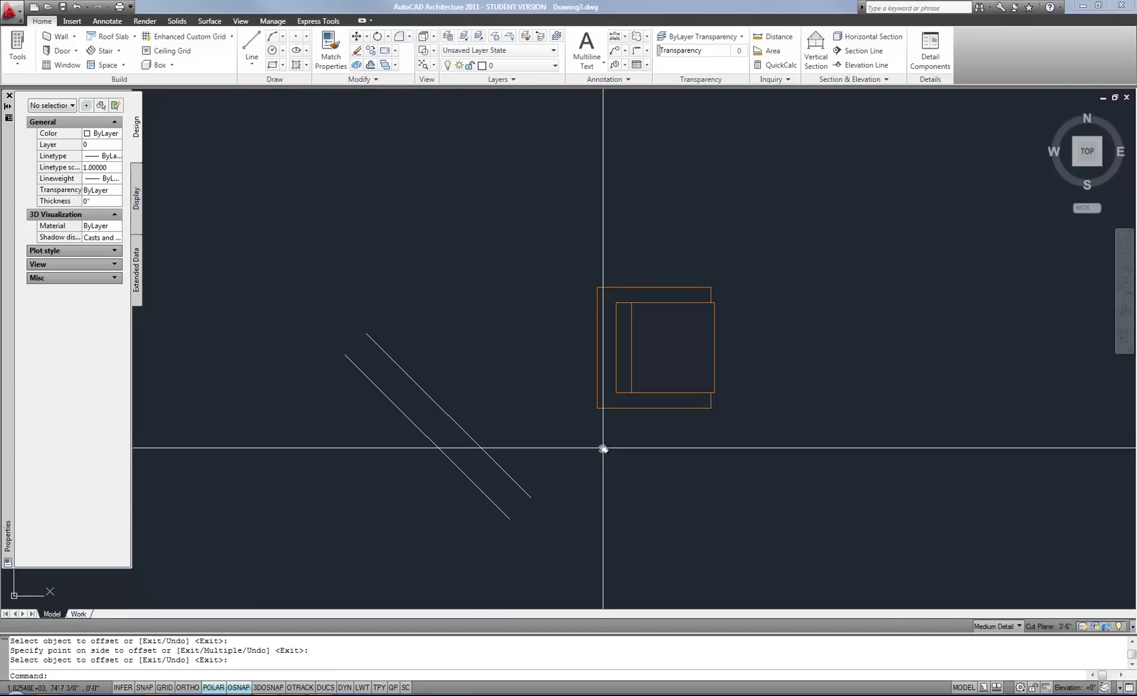
scroll(558, 413, "up", 2)
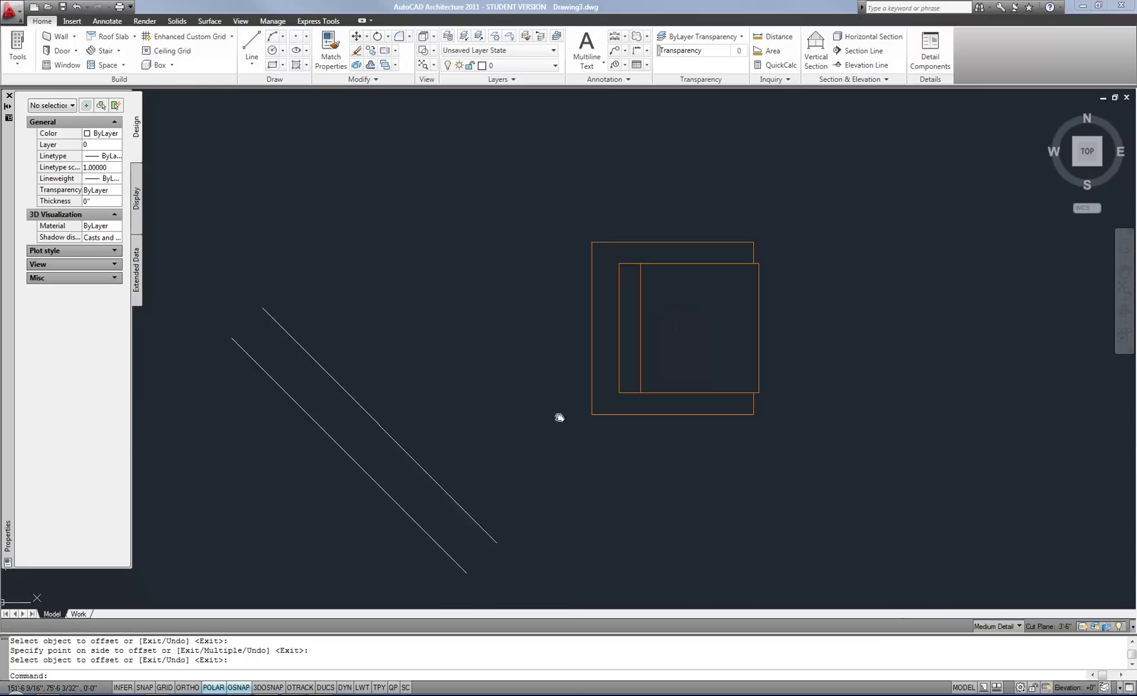
scroll(563, 422, "down", 2)
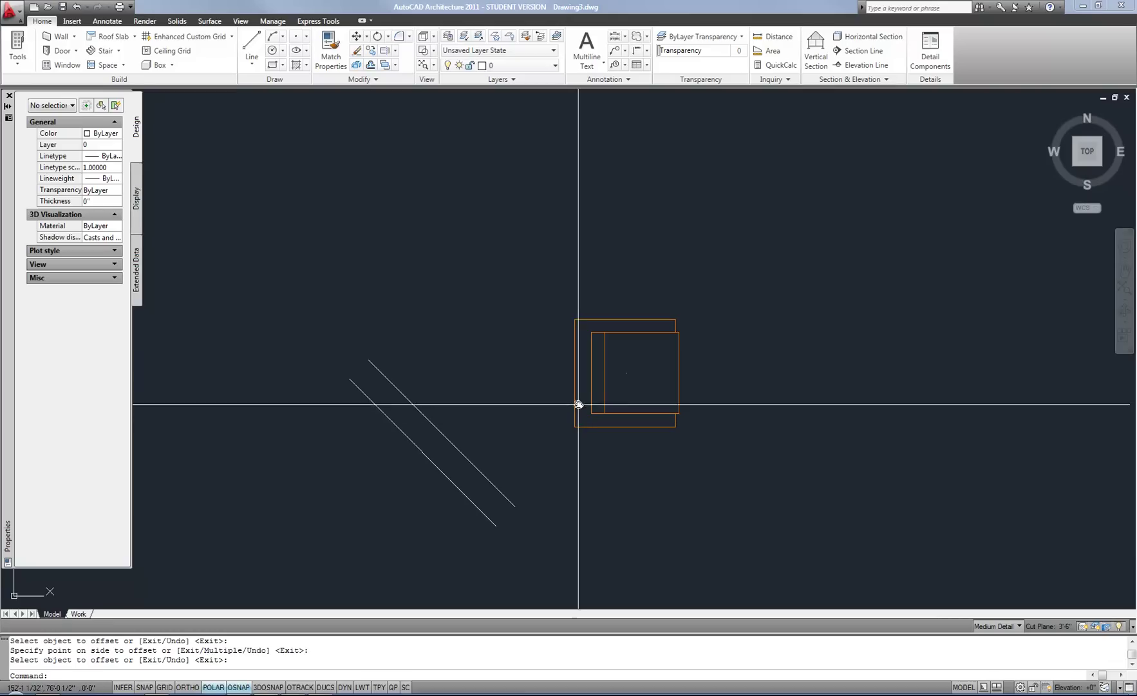
type("al")
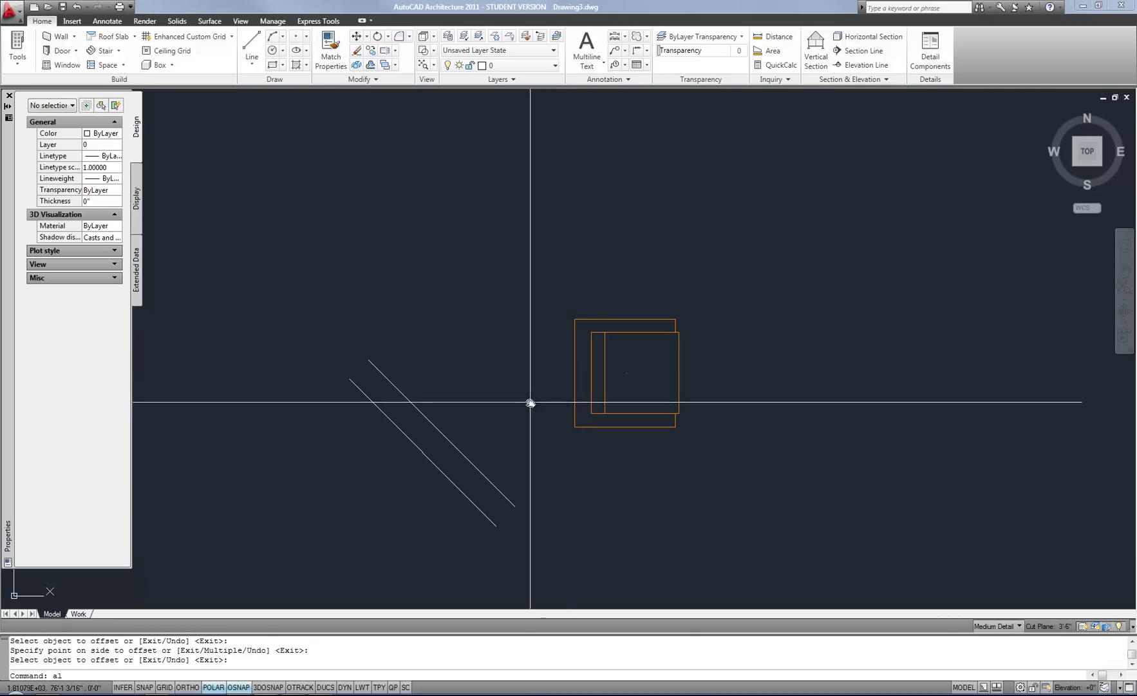
key("Return")
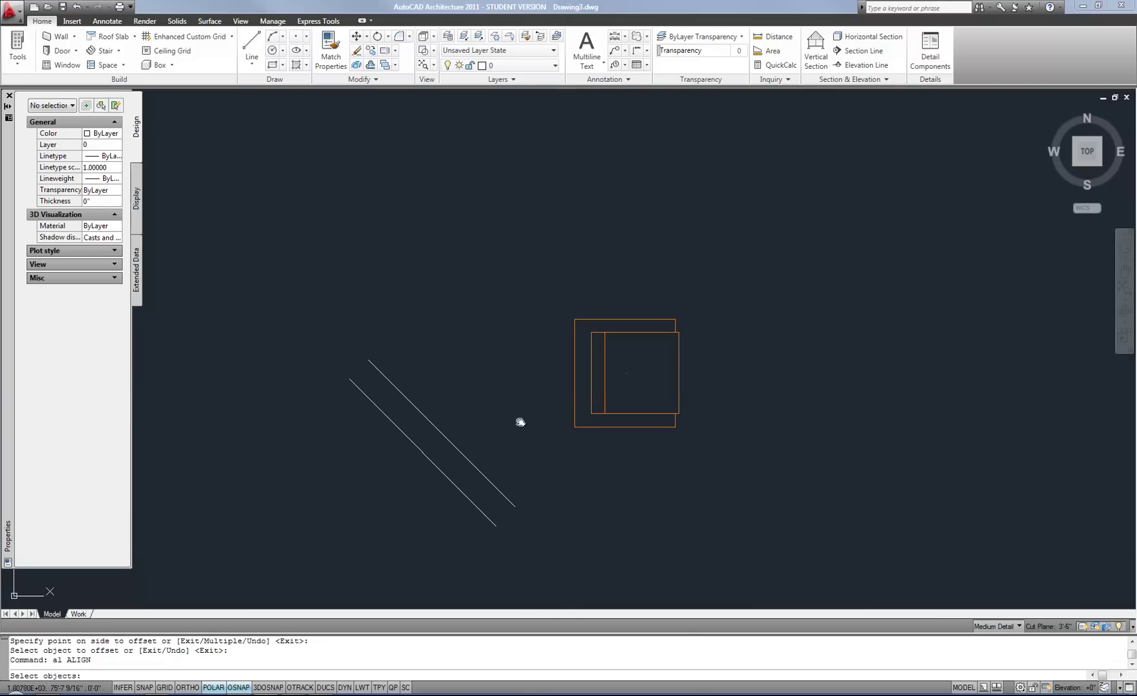
left_click(576, 373)
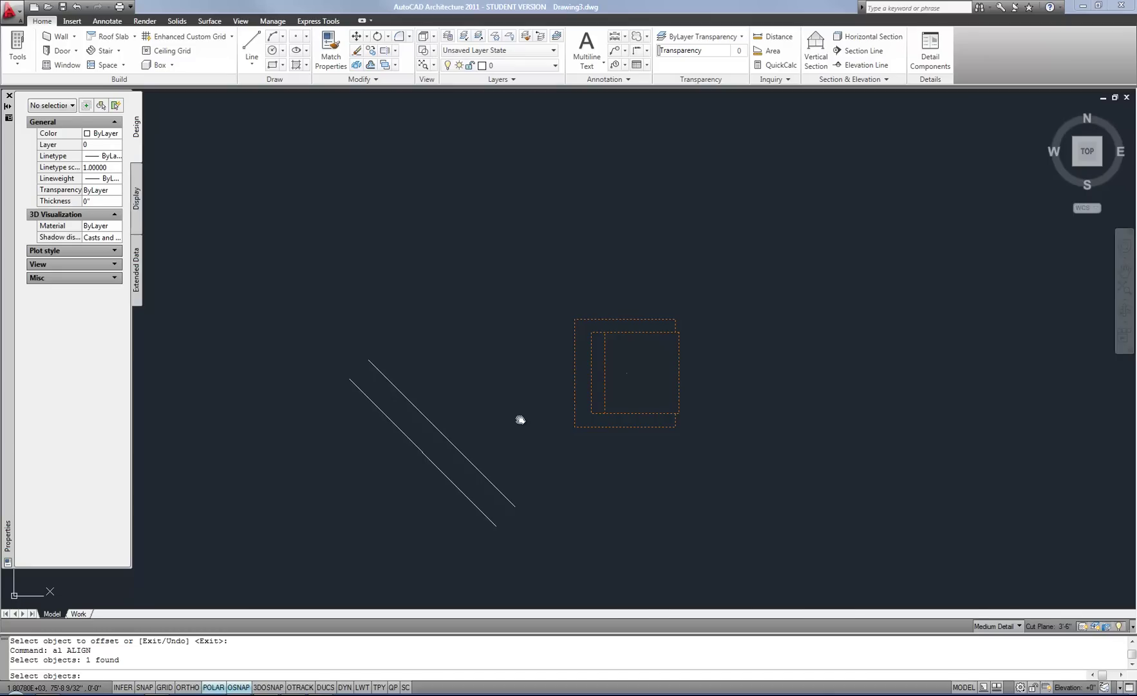
key("Return")
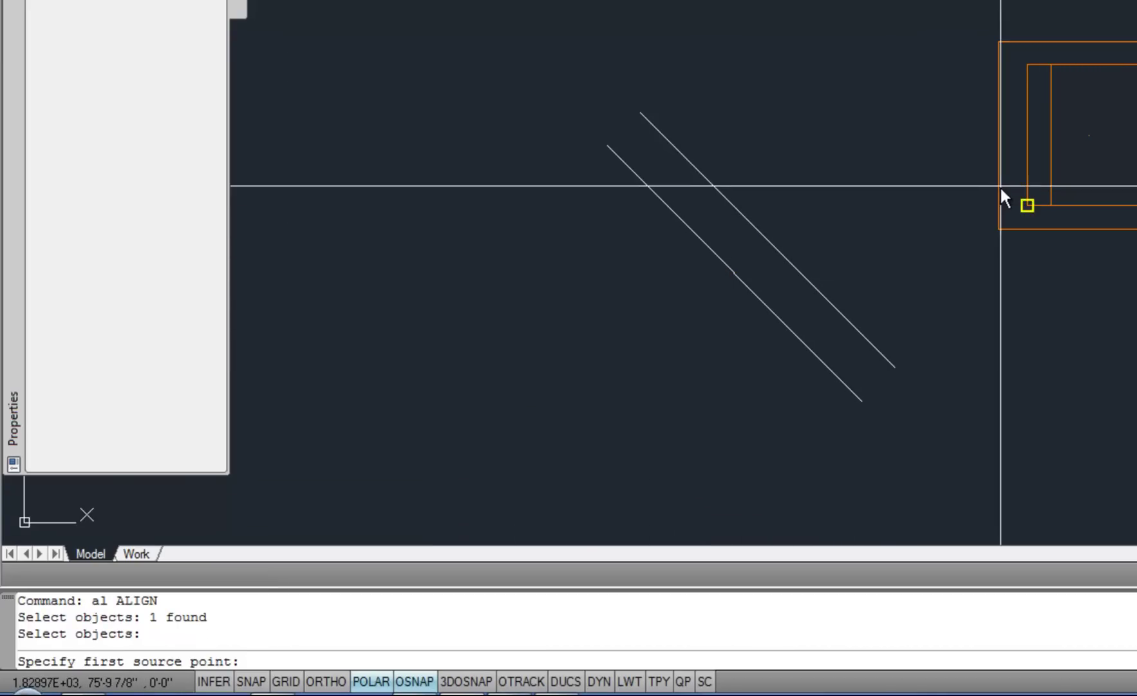
left_click(997, 137)
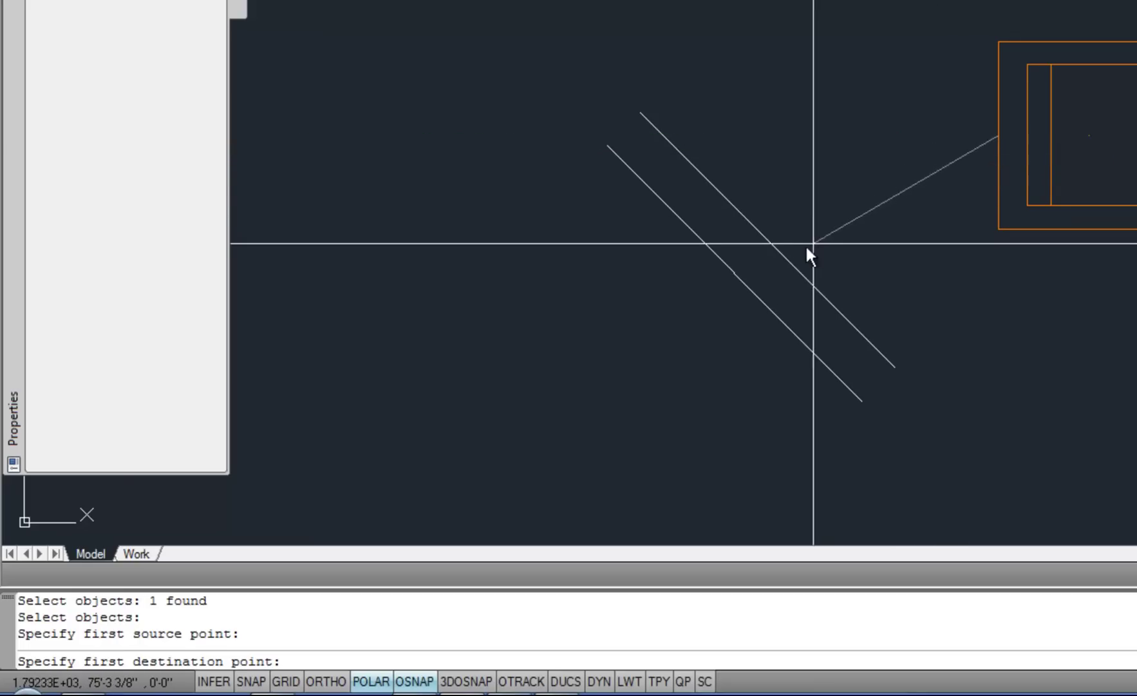
left_click(770, 244)
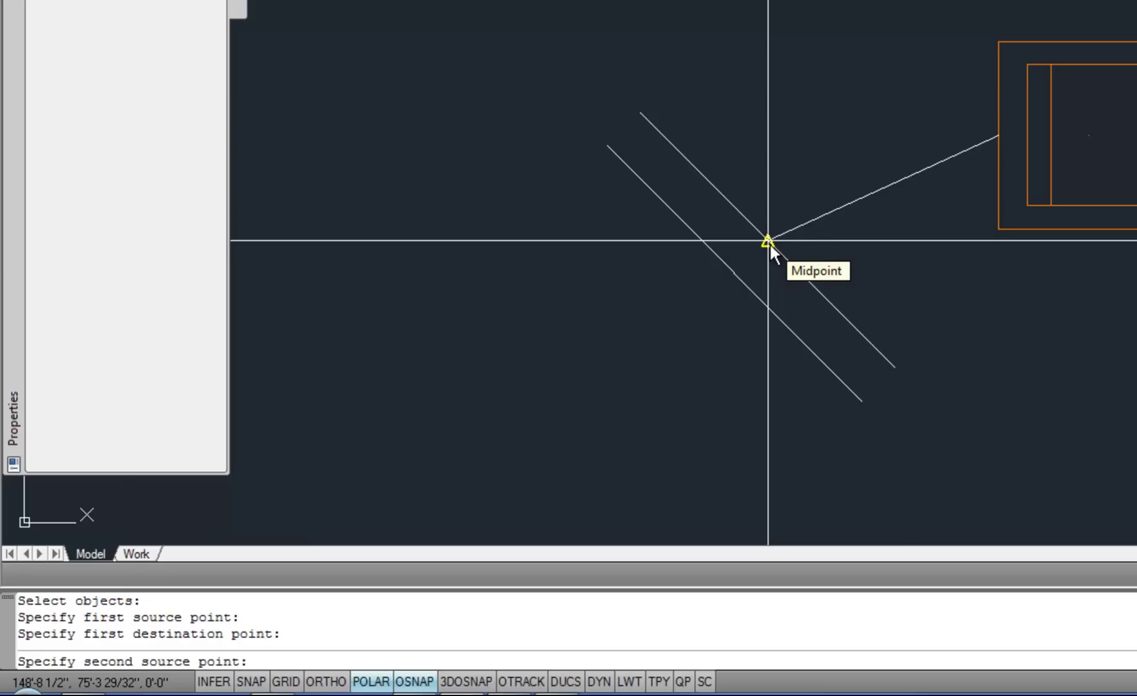
left_click(999, 229)
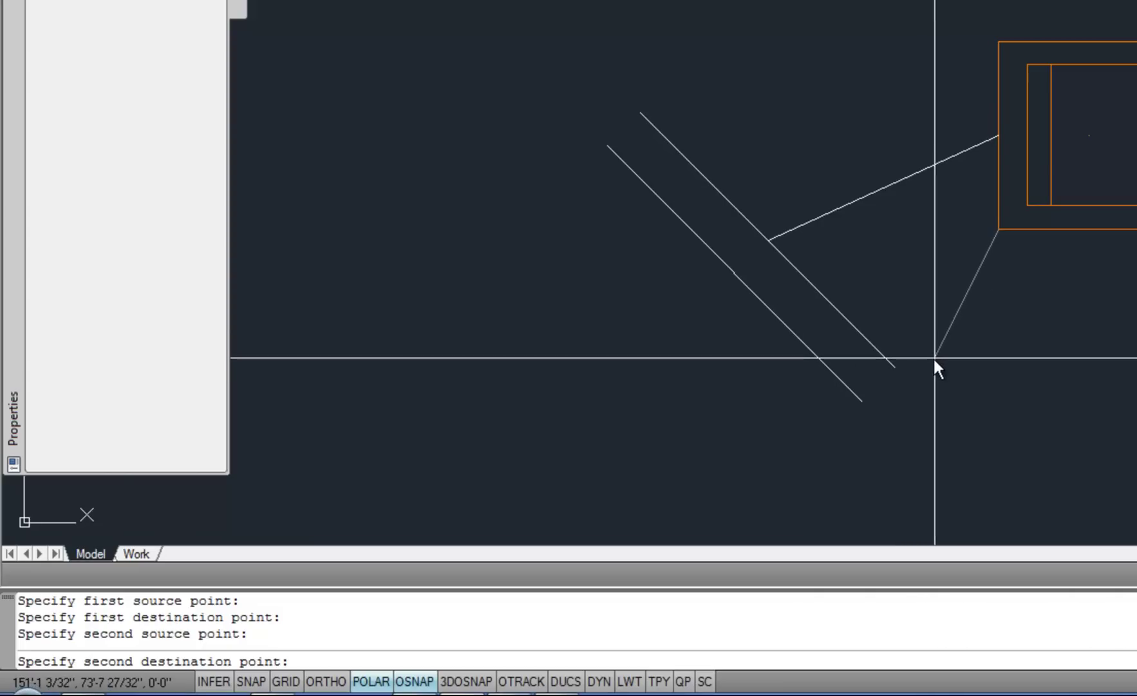
left_click(894, 367)
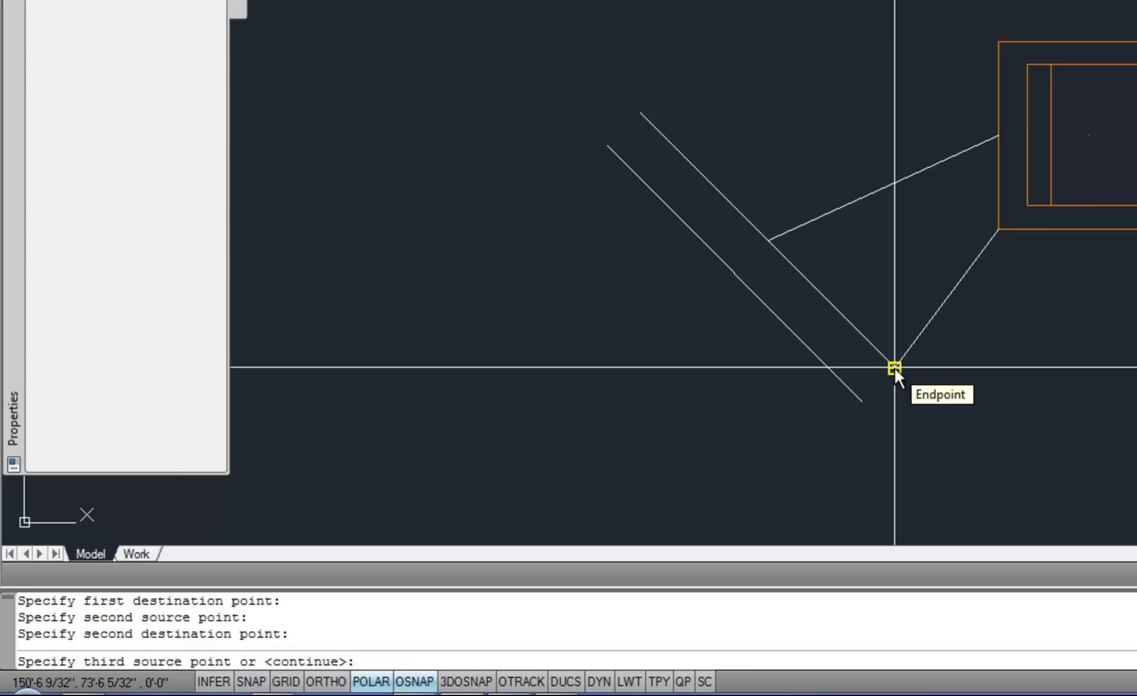
key("Return")
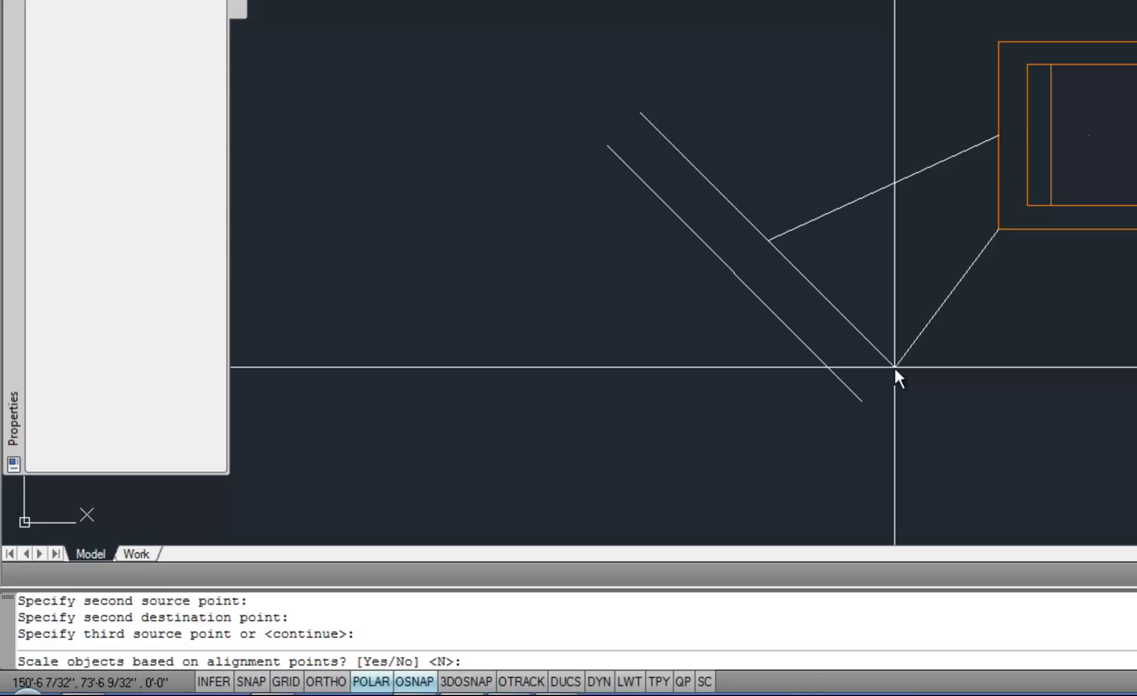
key("Return")
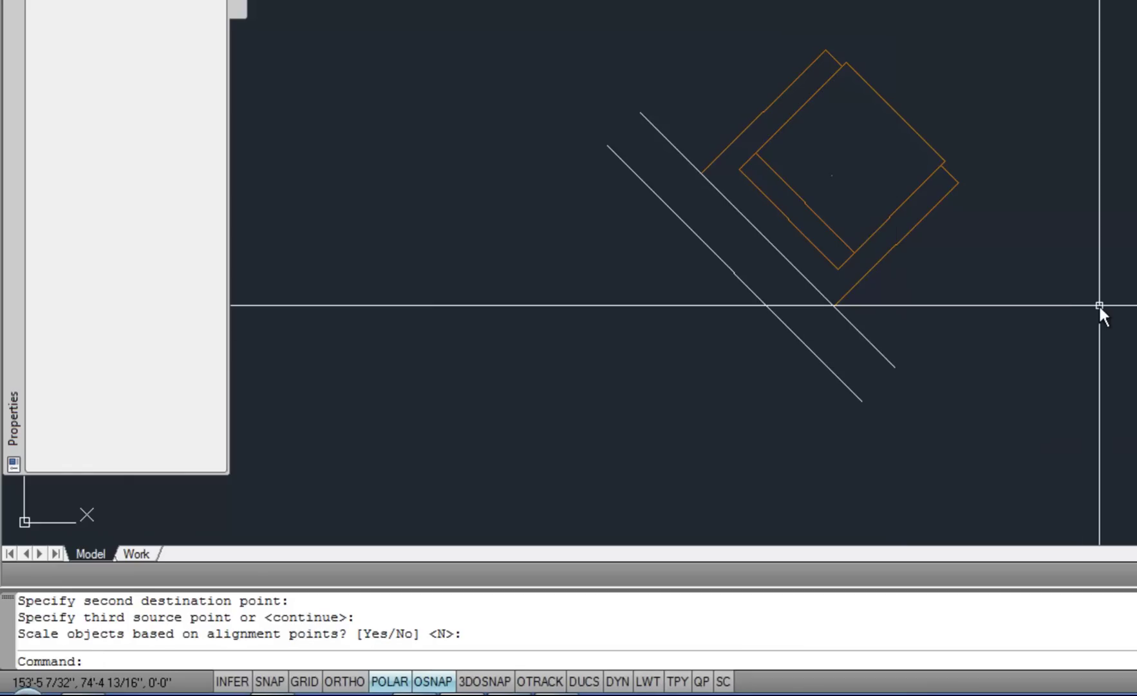
key("ctrl+z")
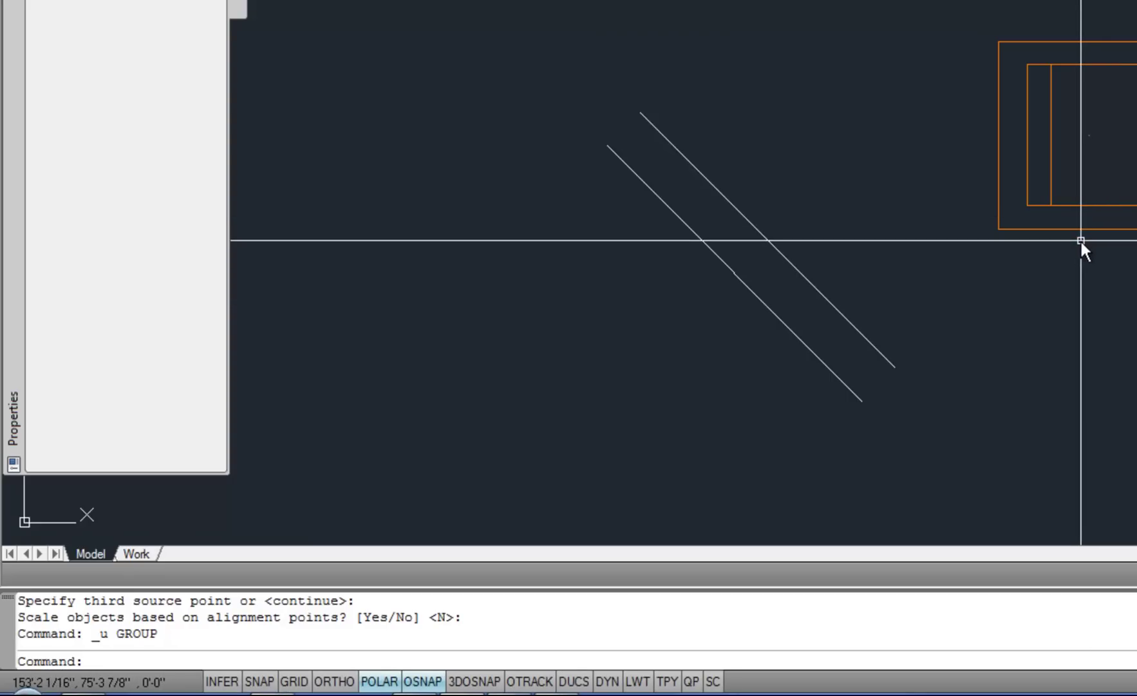
Step: Move the chair block from the midpoint of its back edge to the midpoint of the upper diagonal line
left_click(1053, 207)
type("m")
key("Return")
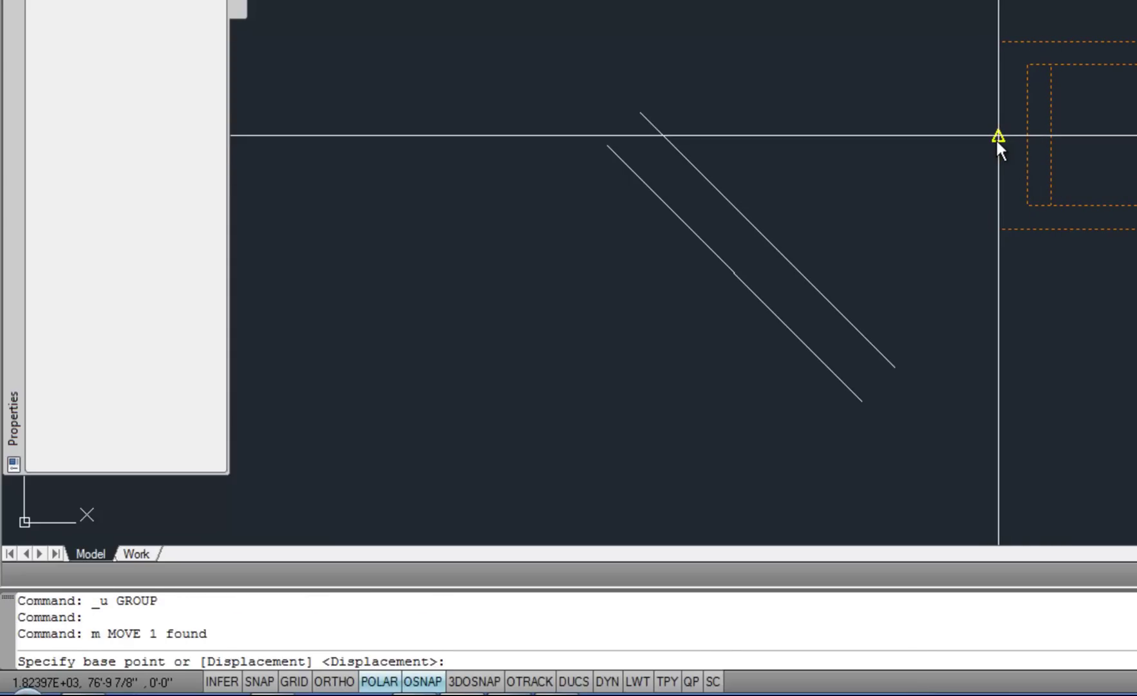
left_click(999, 137)
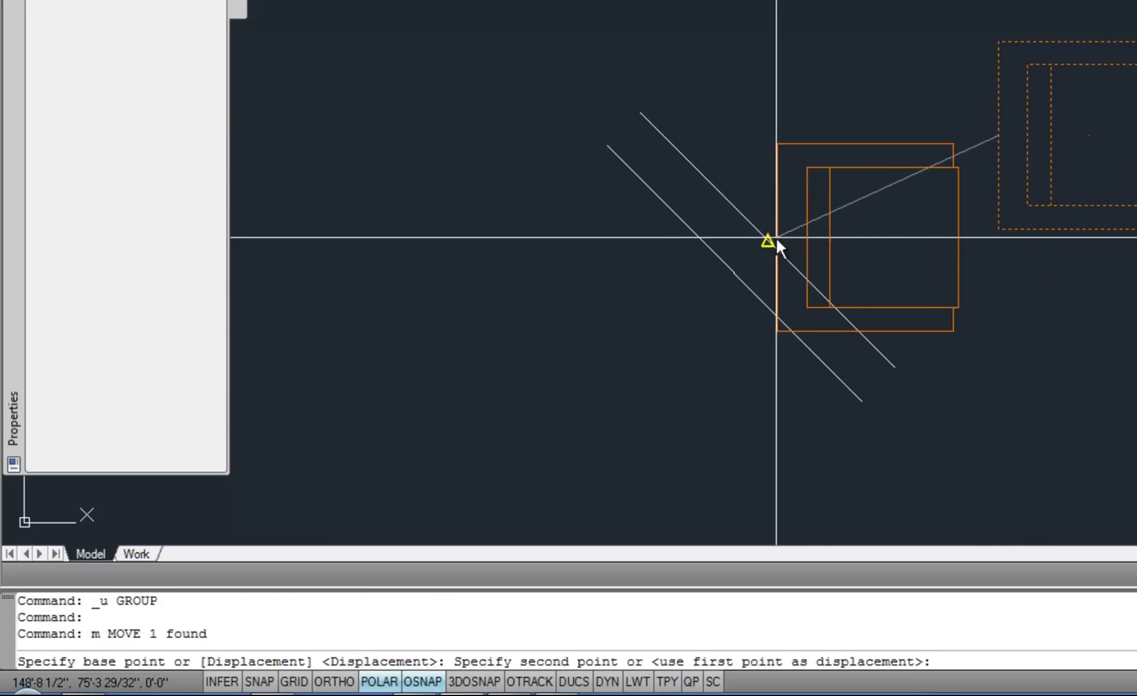
left_click(776, 238)
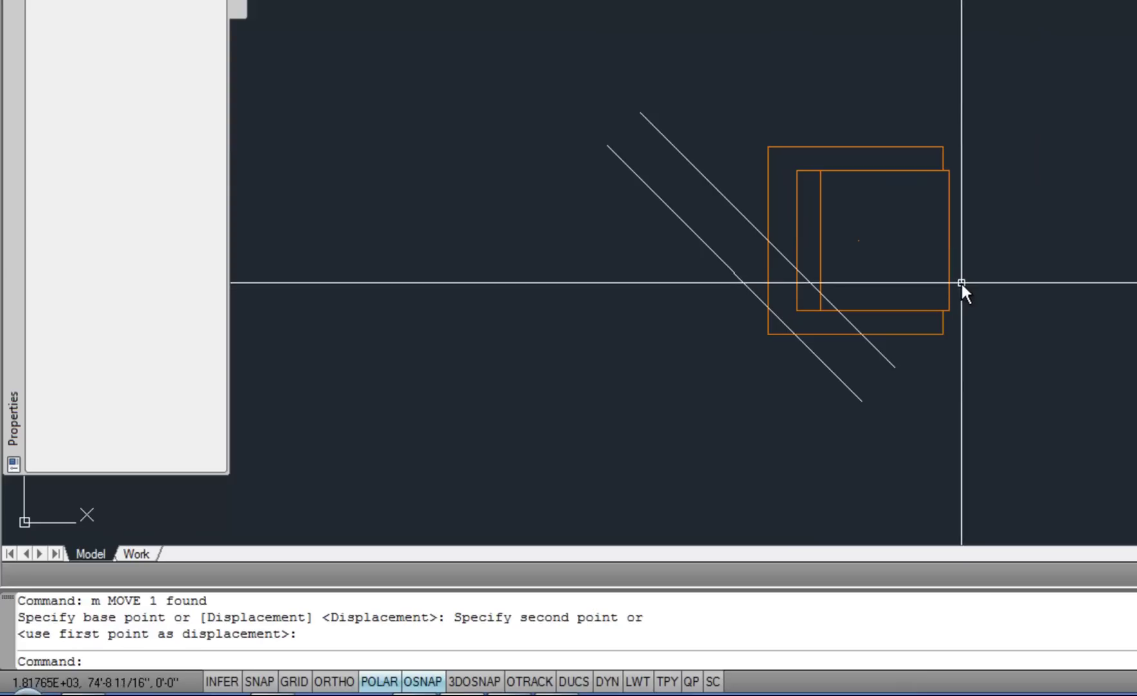
Step: Rotate the chair block about its back midpoint by reference, from its lower back corner to the upper diagonal line's lower endpoint
left_click(925, 127)
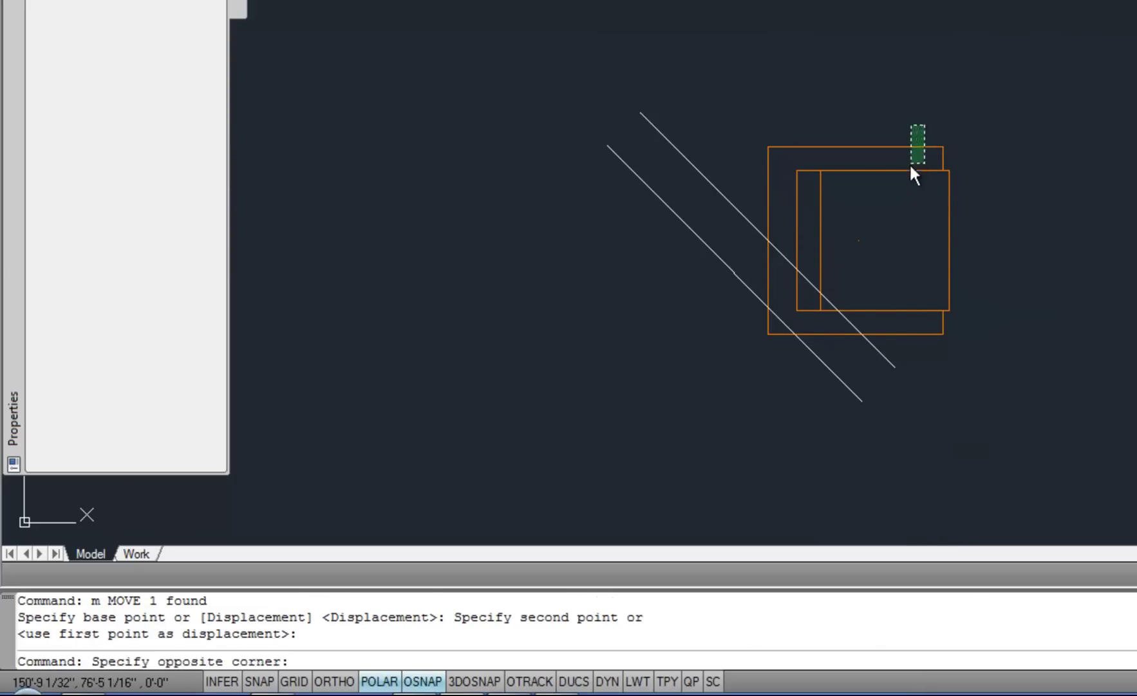
left_click(911, 166)
type("ro")
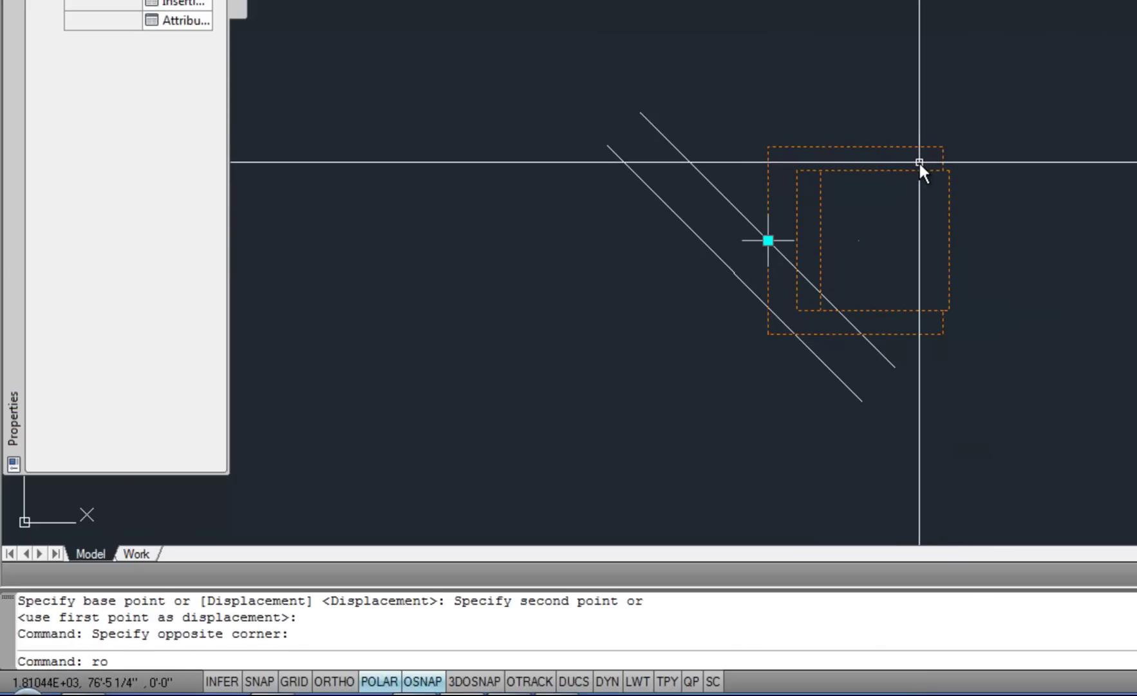
key("Return")
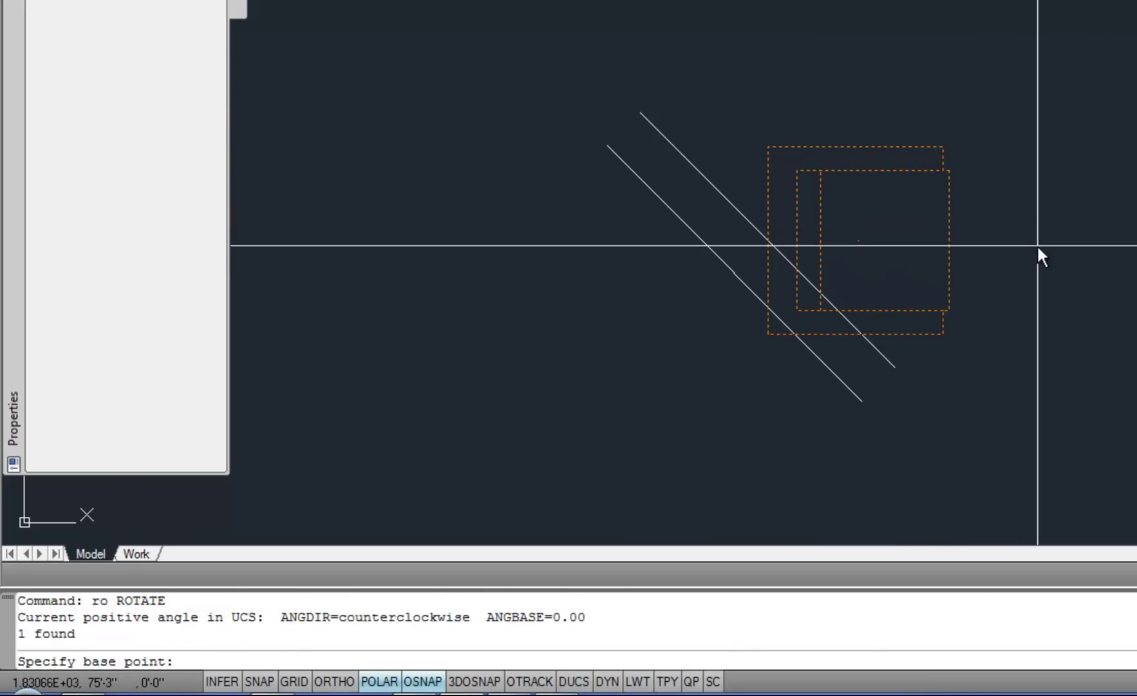
left_click(773, 248)
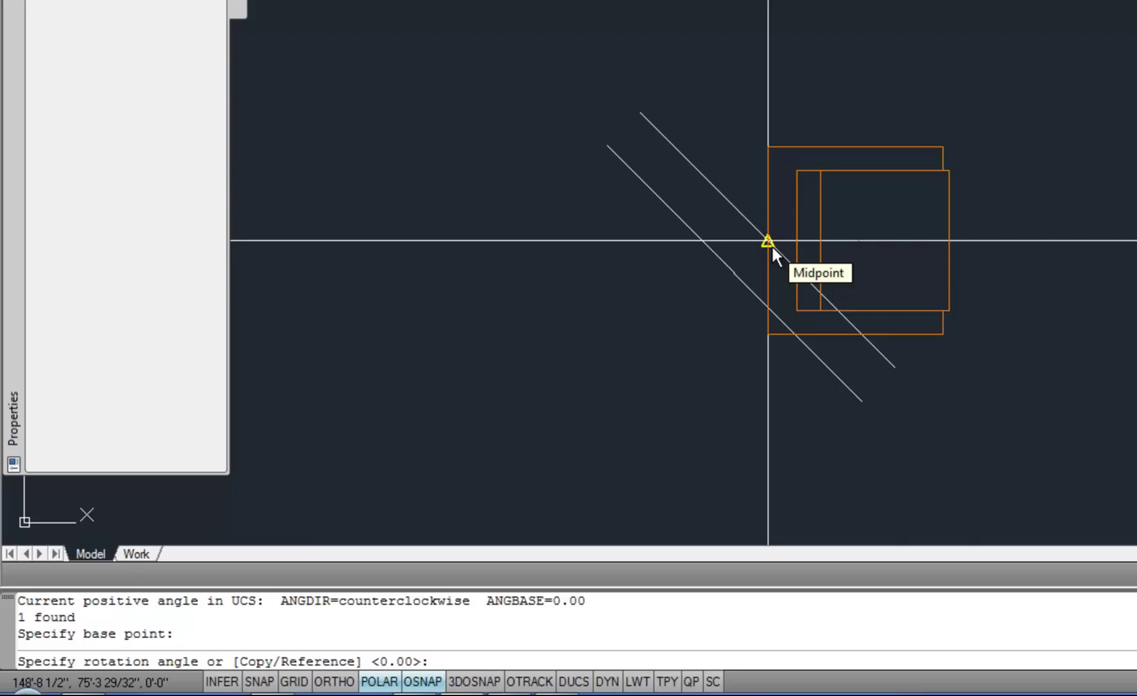
type("r")
key("Return")
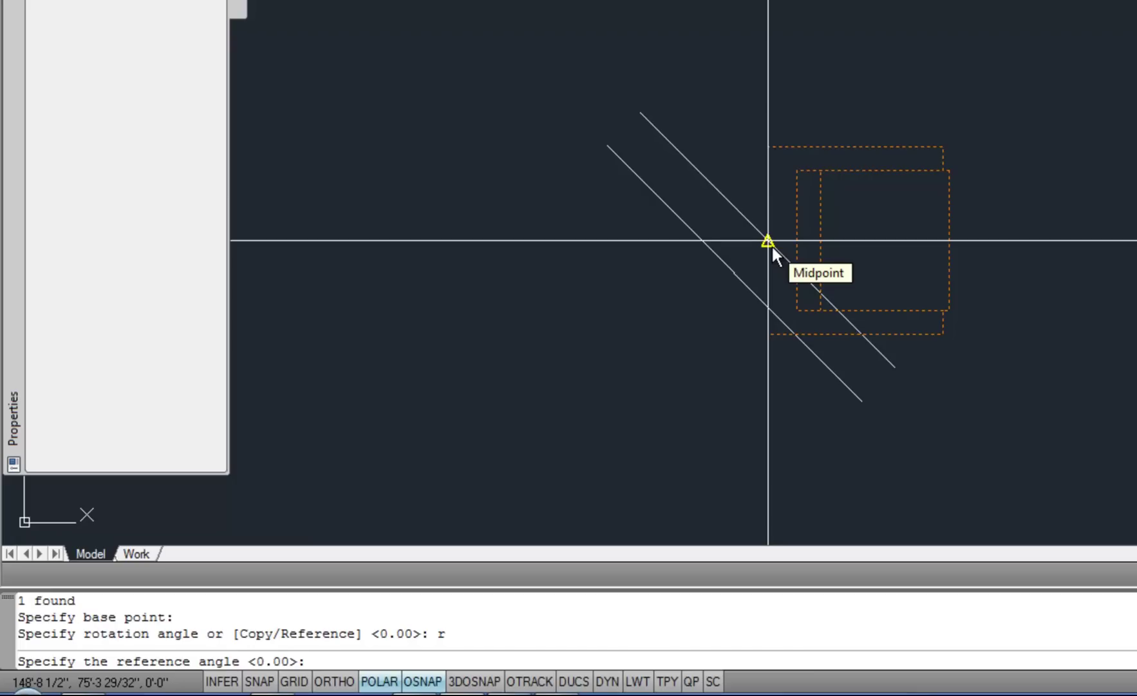
left_click(772, 248)
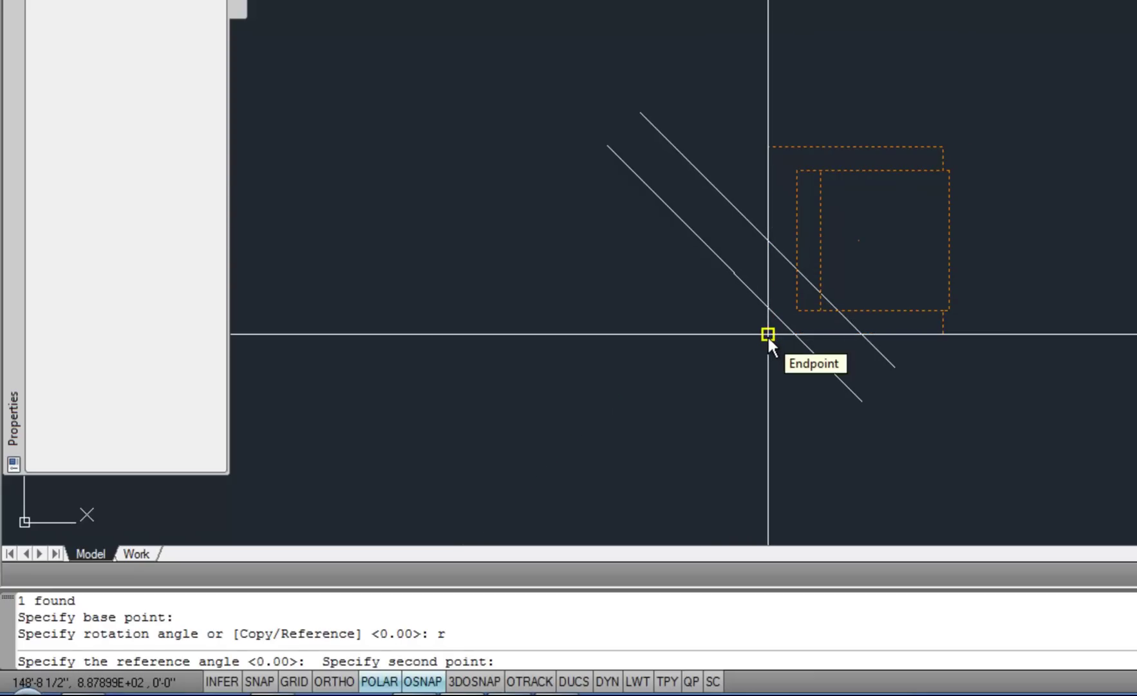
left_click(768, 334)
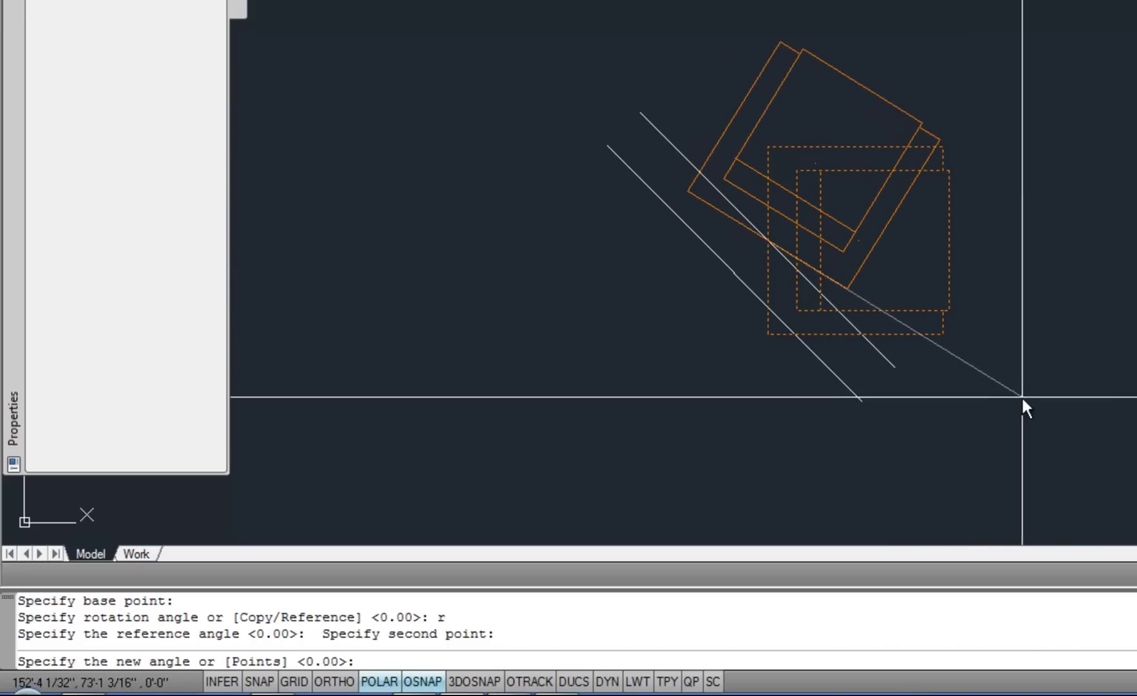
left_click(894, 367)
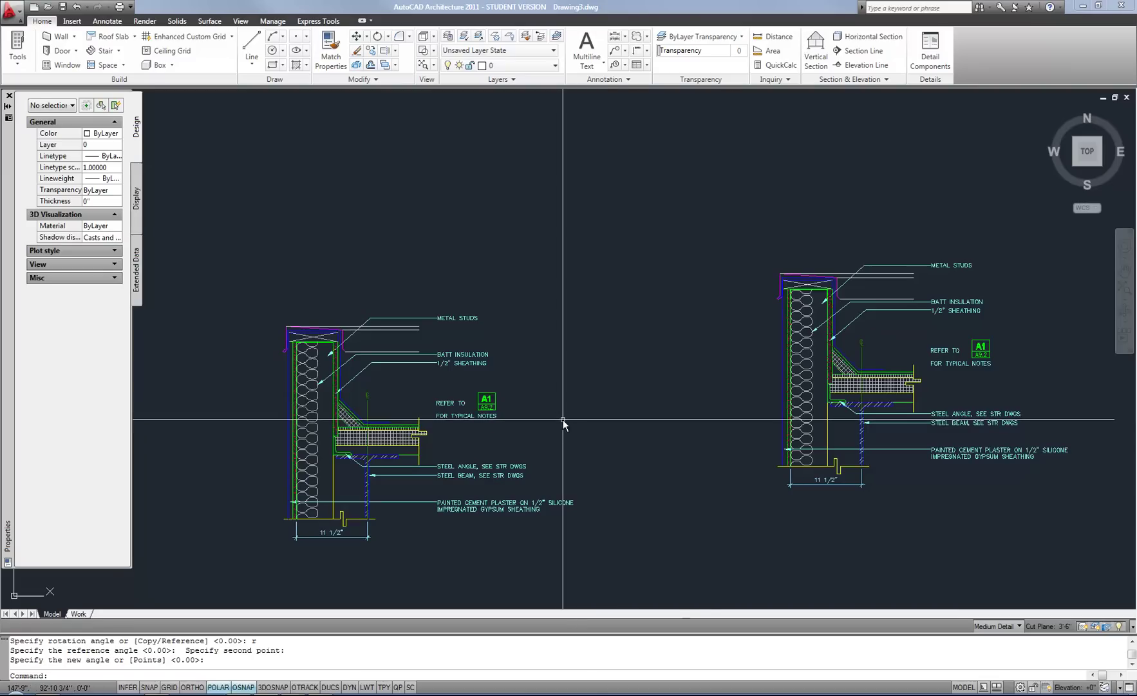
Step: Match the yellow vertical line's properties onto the batt insulation, the steel angle and the steel beam's outline in the wall detail
type("ma")
key("Return")
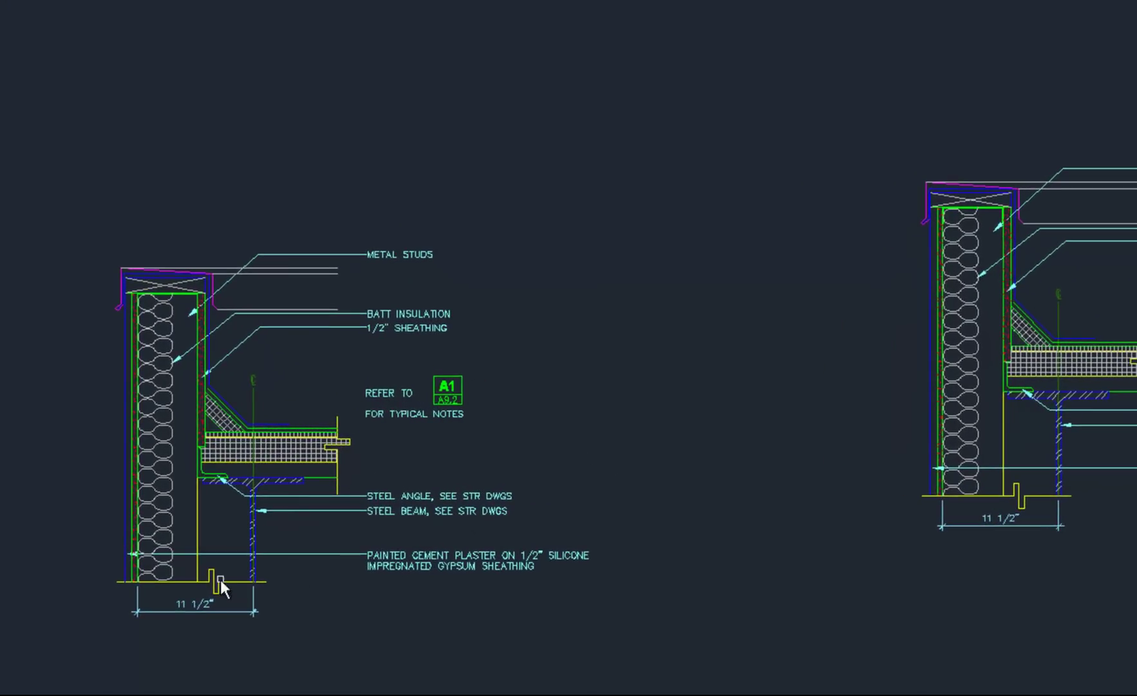
scroll(74, 580, "up", 3)
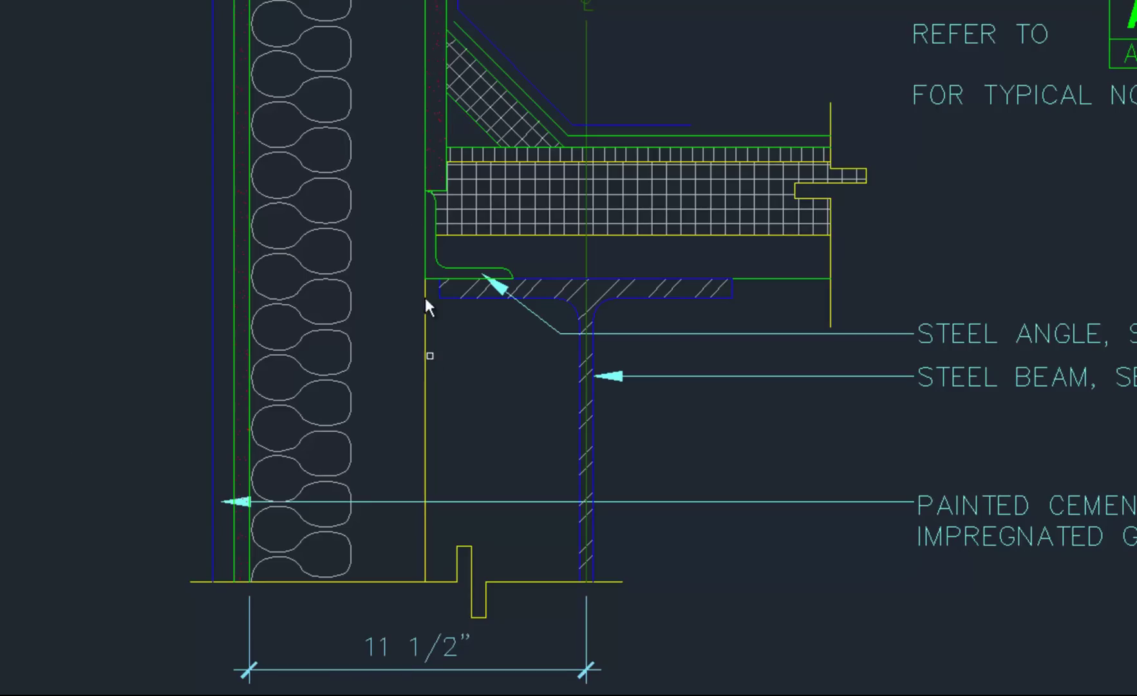
scroll(402, 199, "up", 2)
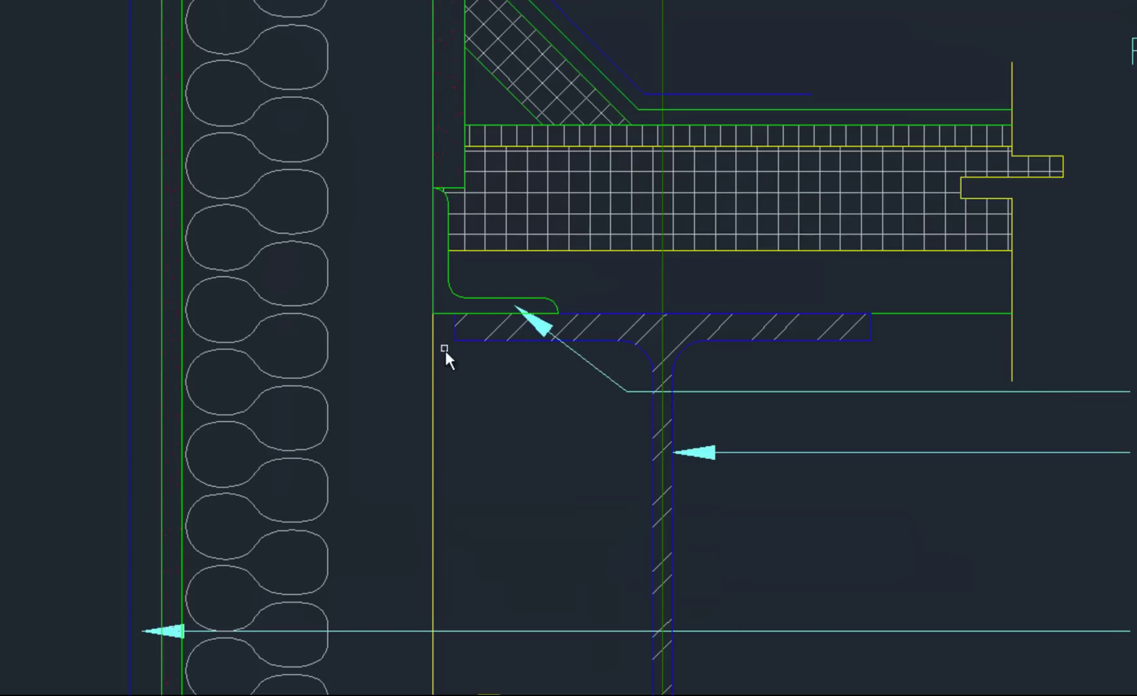
left_click(433, 391)
left_click(491, 72)
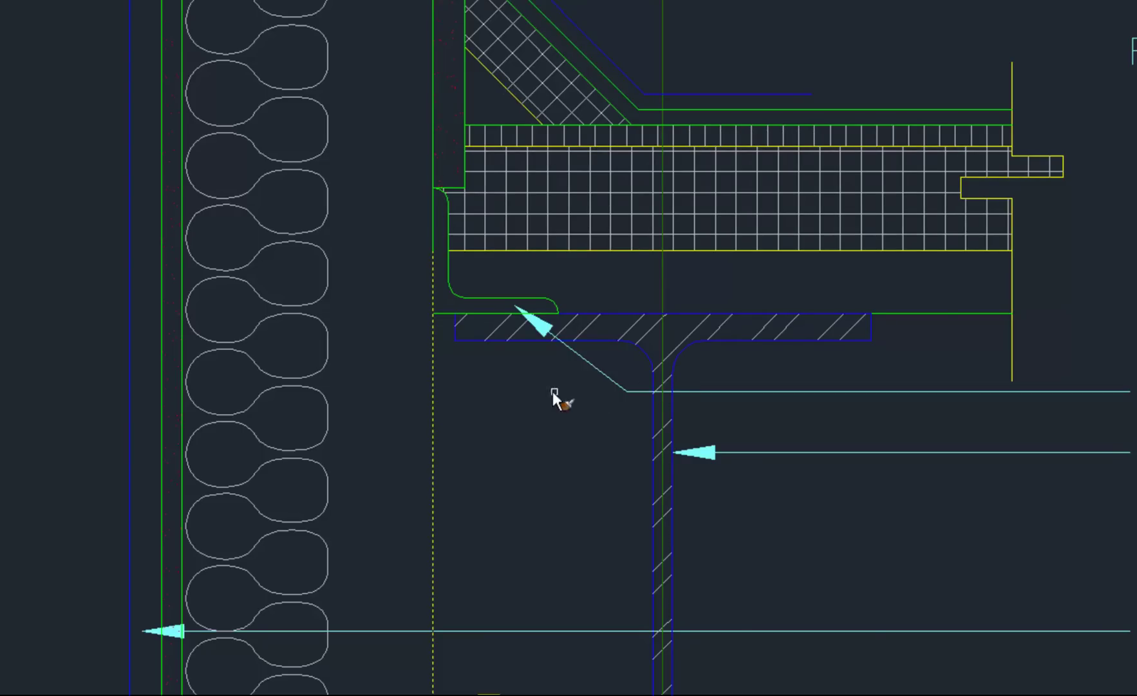
left_click(301, 159)
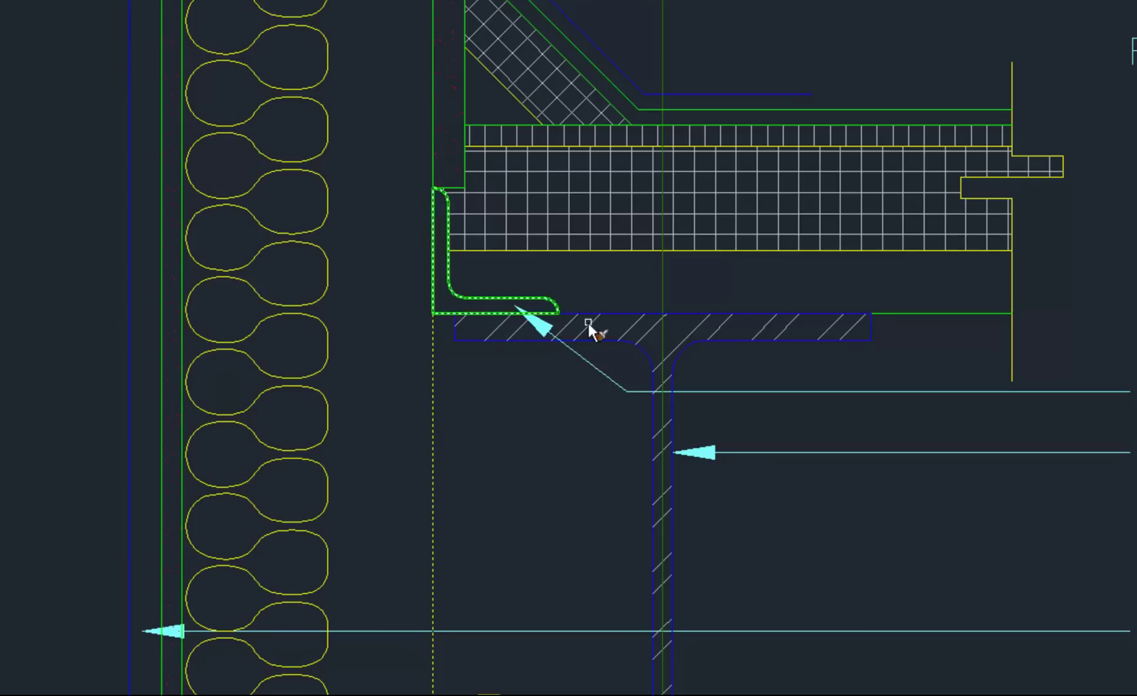
left_click(602, 340)
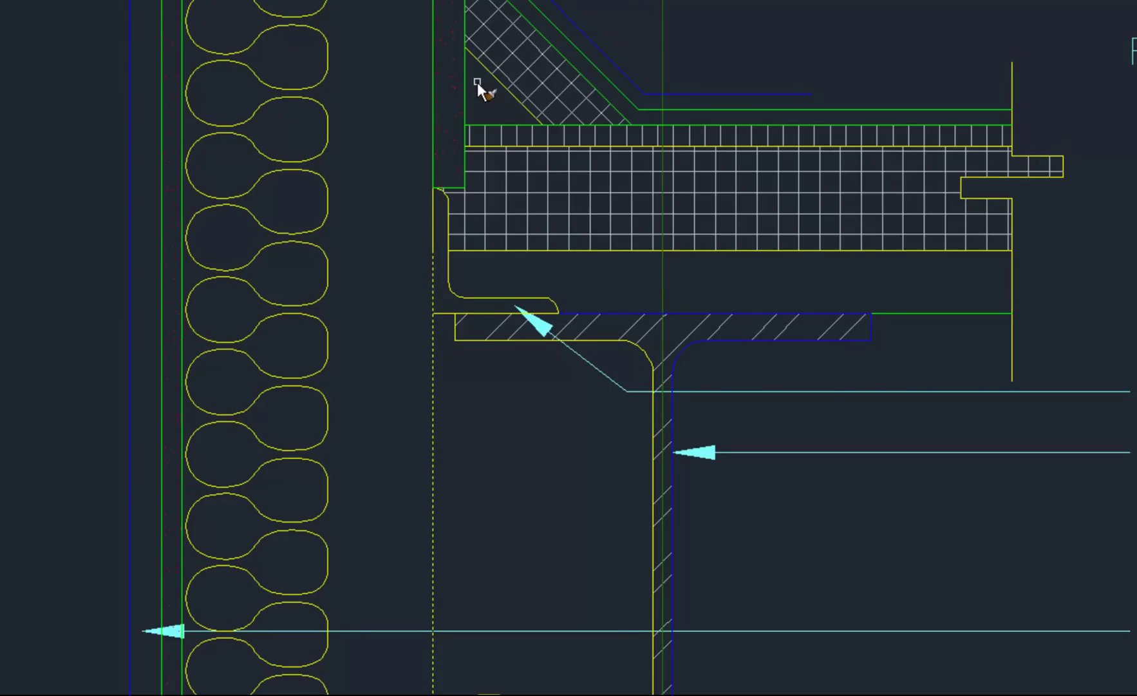
Step: Match the yellow line's properties onto the entire wall detail, including its notes and dimension
scroll(438, 137, "down", 5)
left_click(869, 431)
left_click(439, 24)
key("Return")
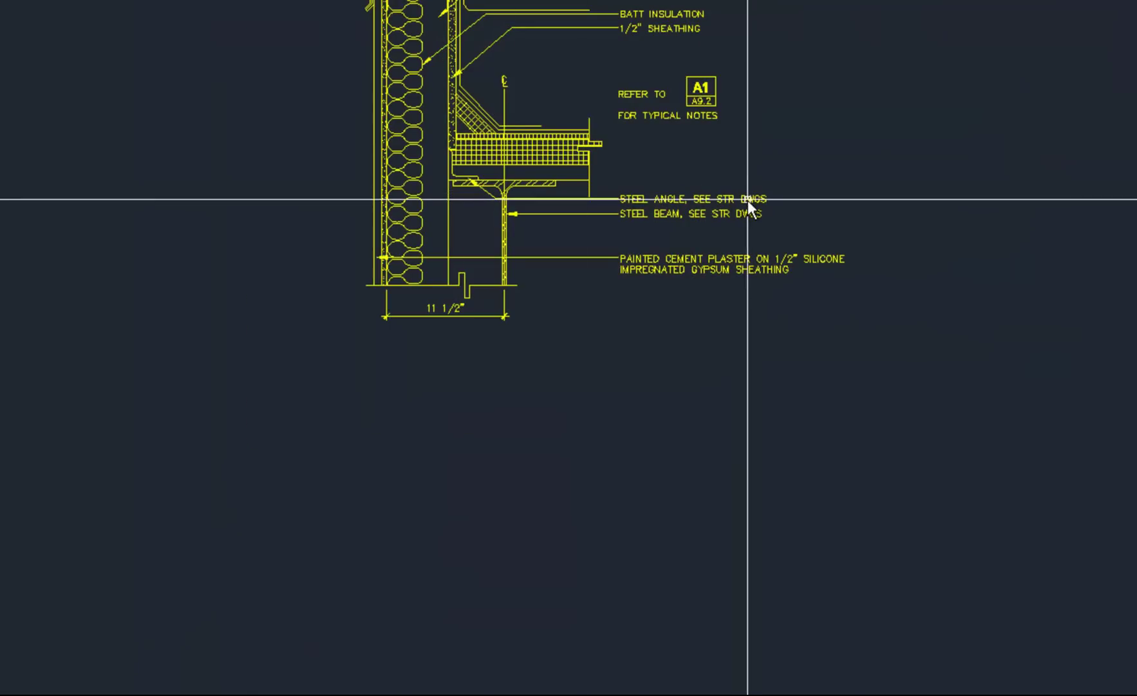
Step: Undo the property matching so the wall detail has its original colours again
scroll(568, 89, "up", 3)
key("ctrl+z")
key("ctrl+z")
key("ctrl+z")
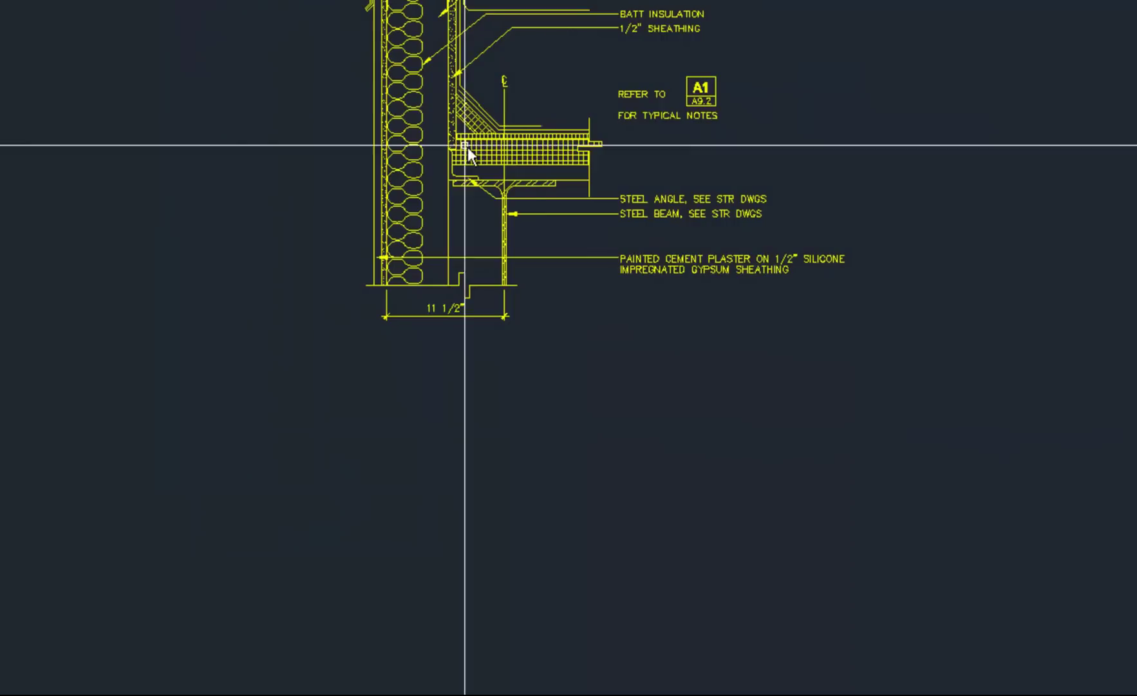
key("ctrl+z")
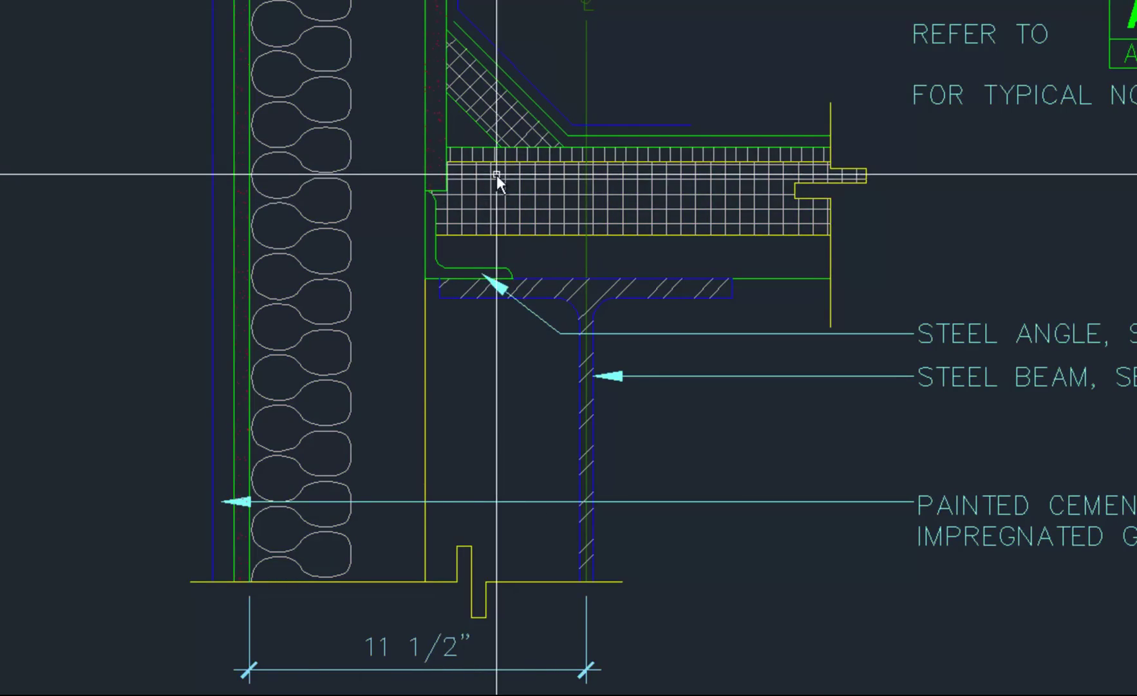
Step: Match the green steel angle's properties onto the batt insulation
scroll(438, 206, "up", 3)
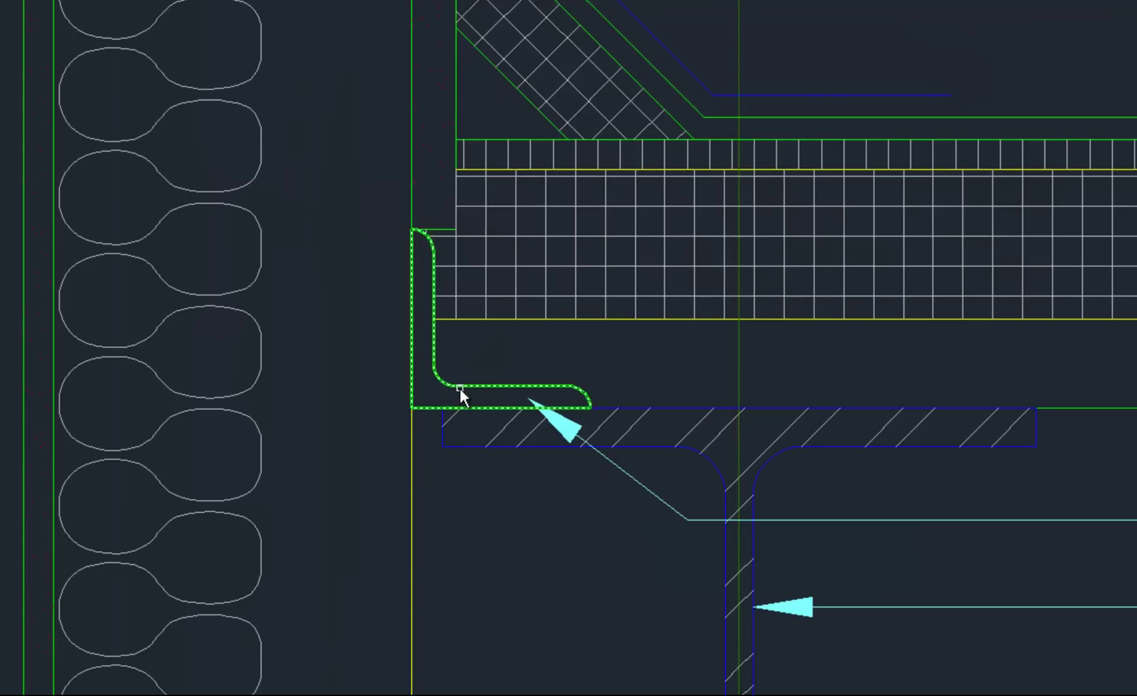
scroll(509, 421, "down", 4)
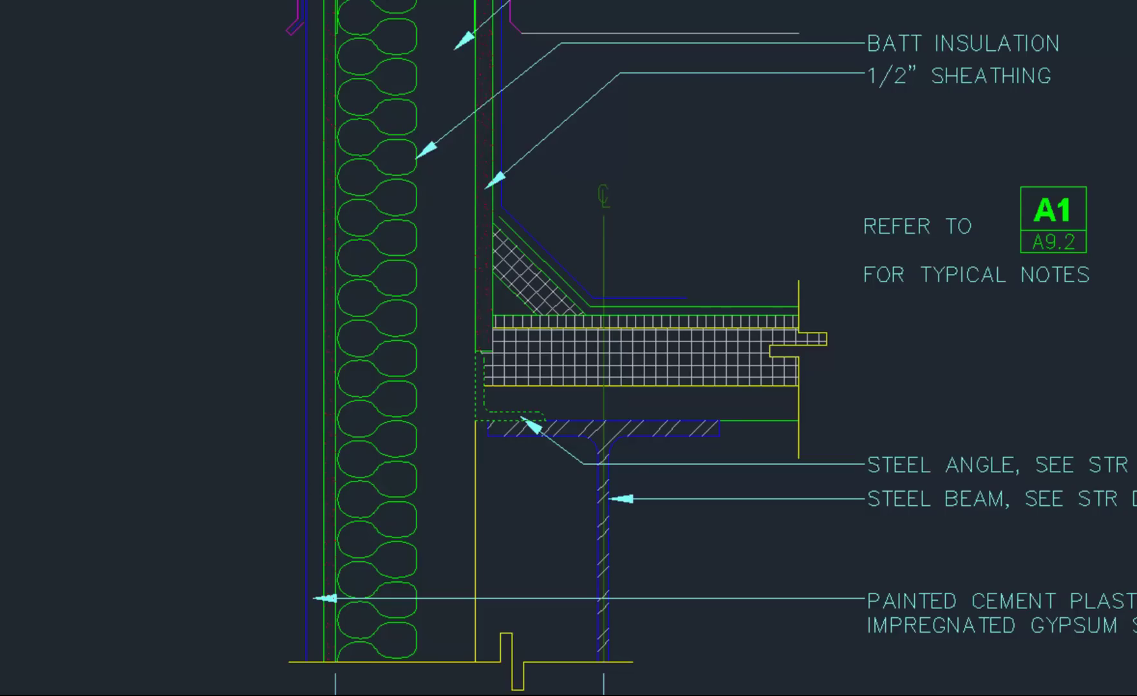
mouse_move(693, 370)
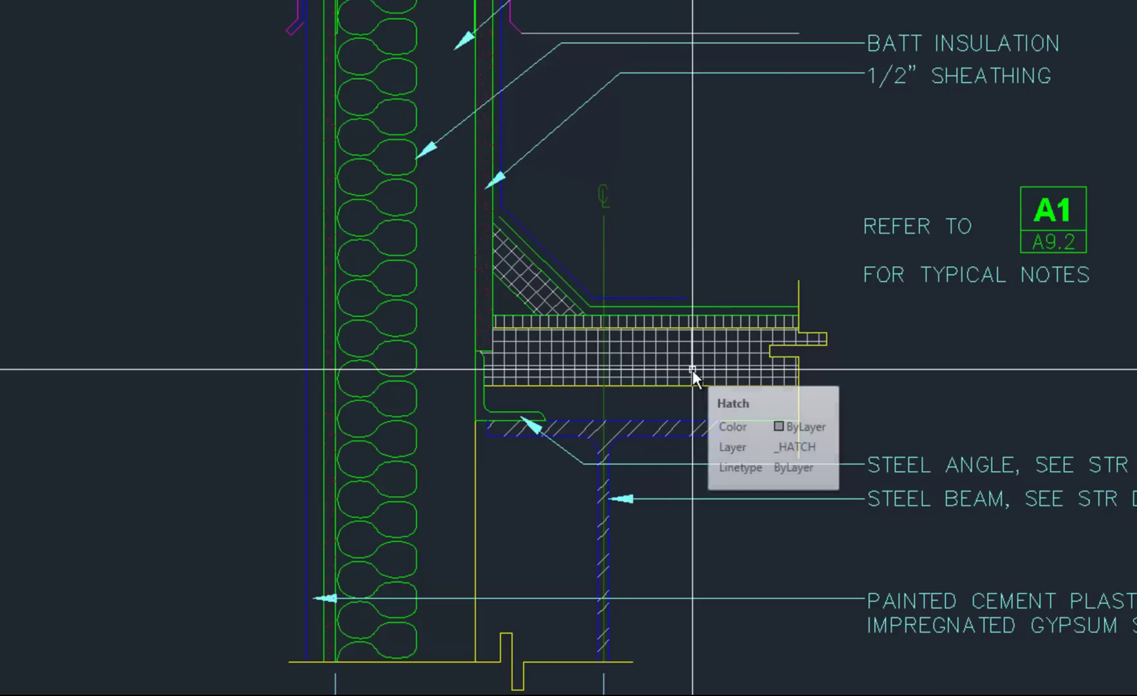